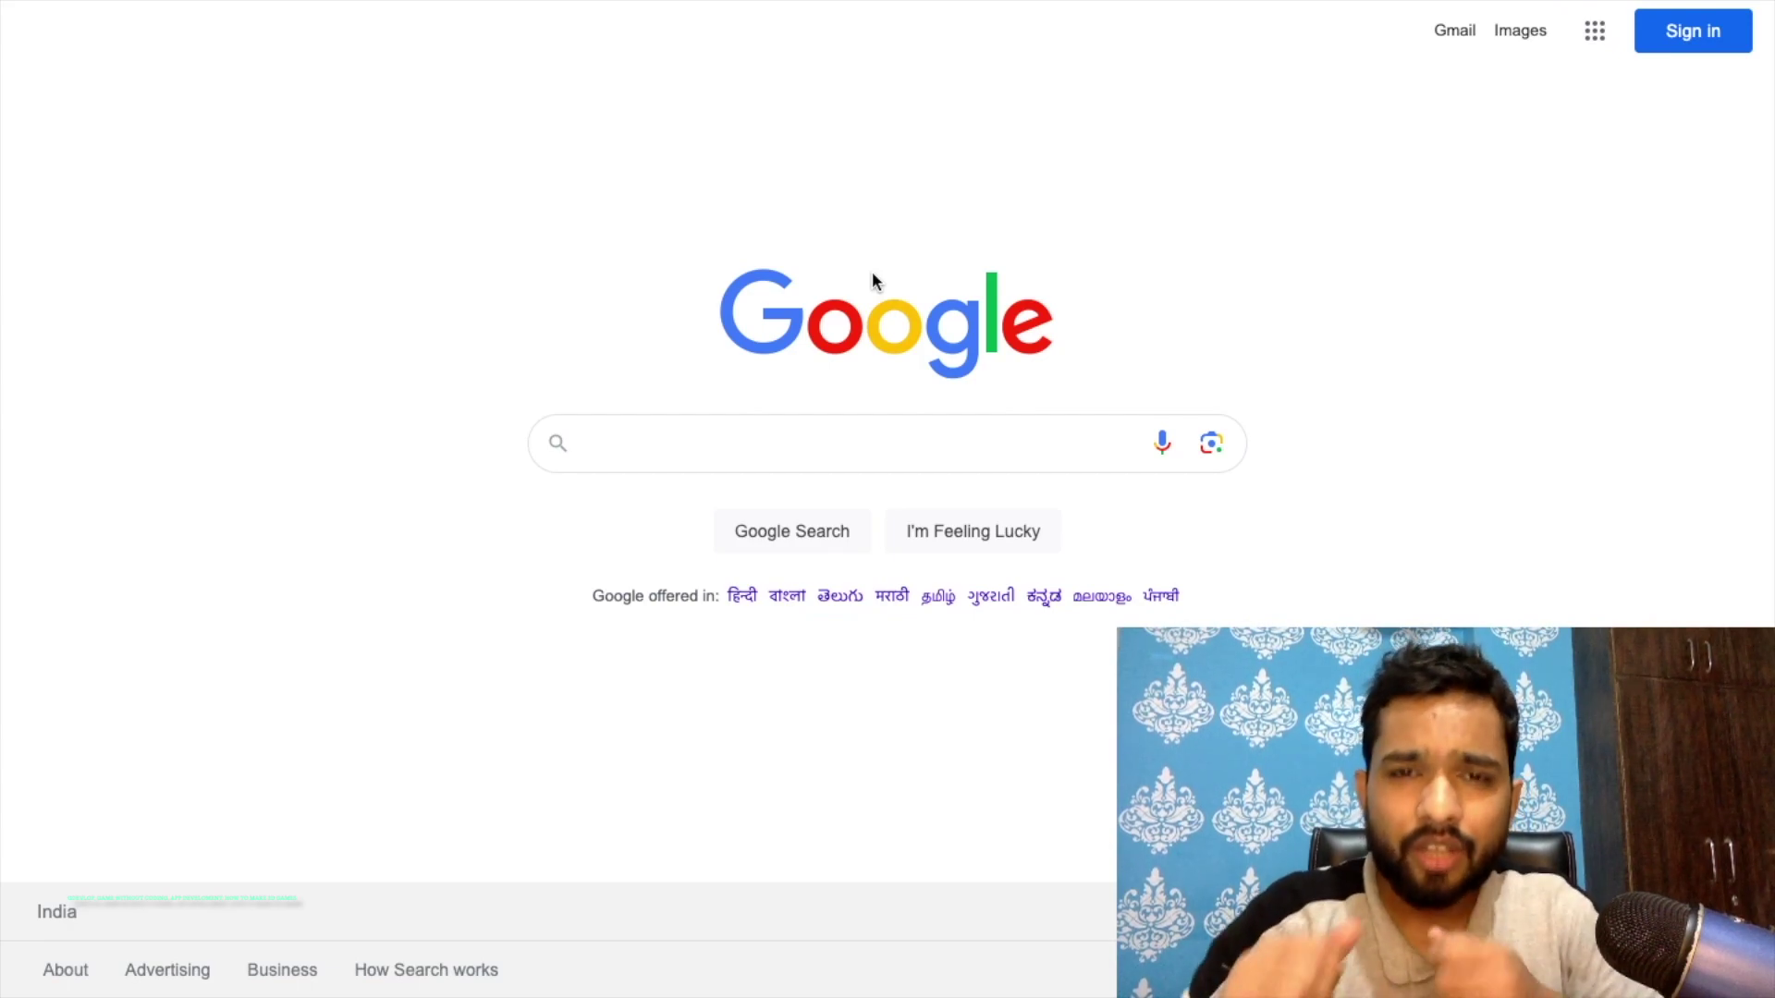
Step: Focus the Google search box, ready to enter a query
{"action": "left_click", "coordinate": [858, 454]}
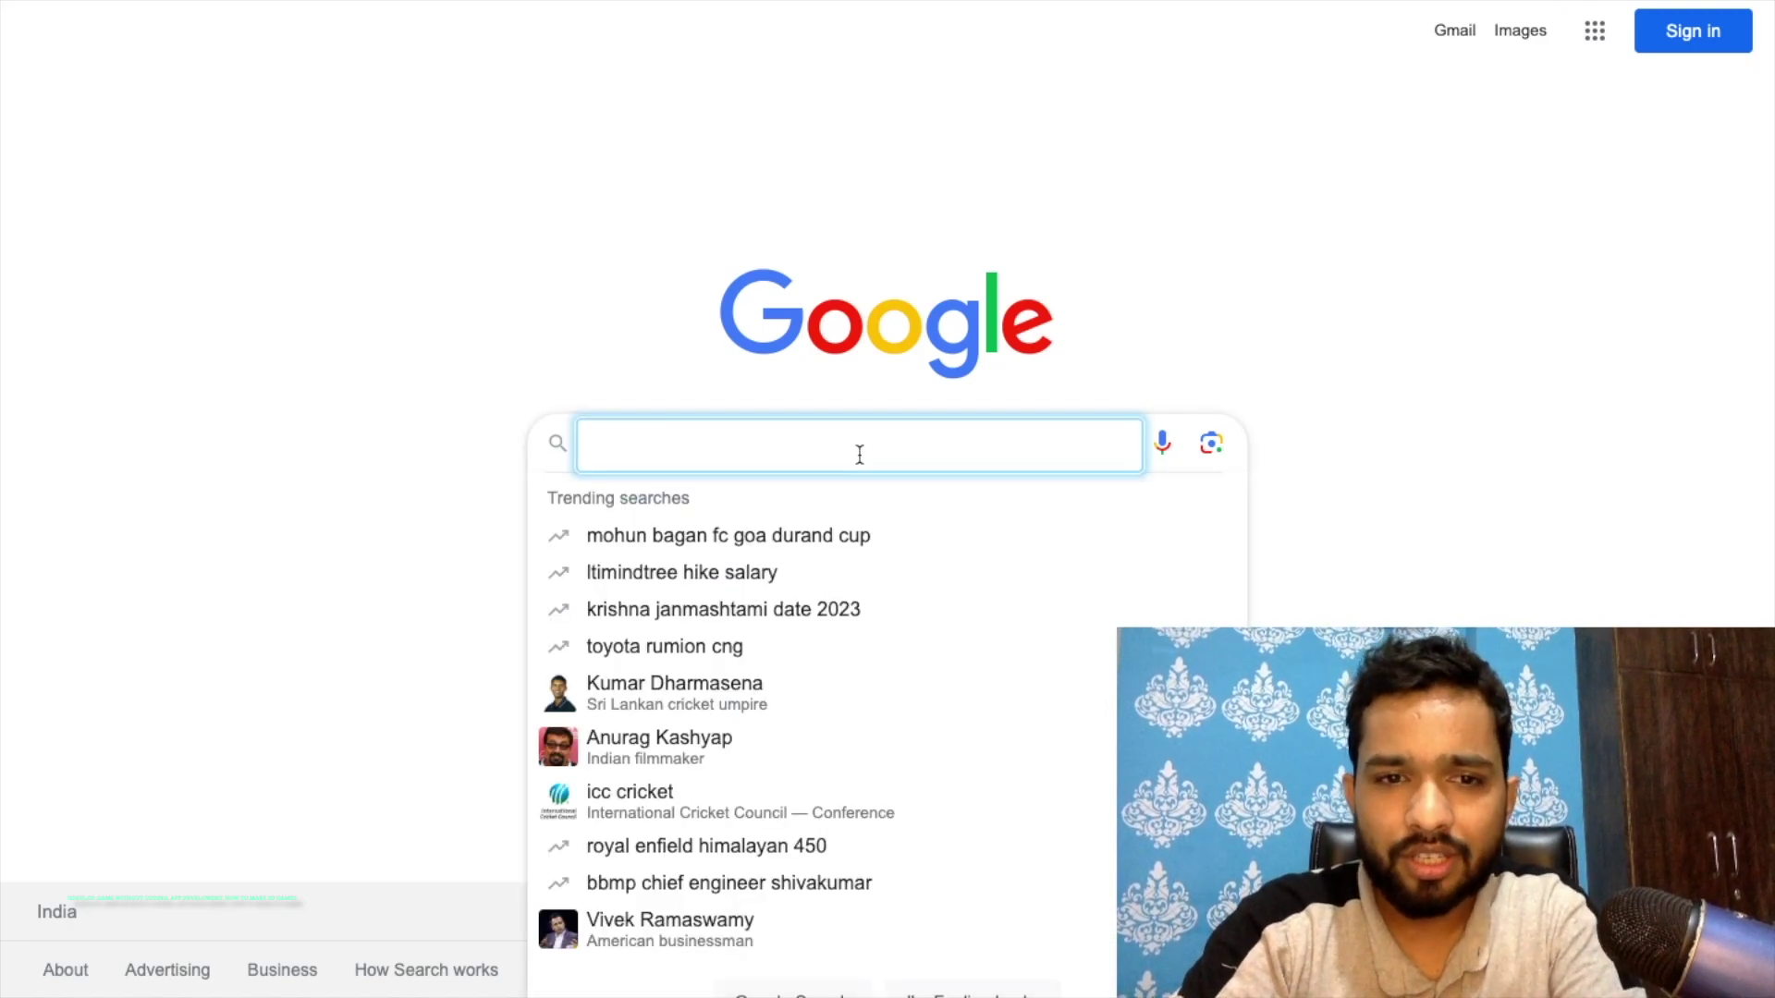
{"action": "type", "text": "gdev"}
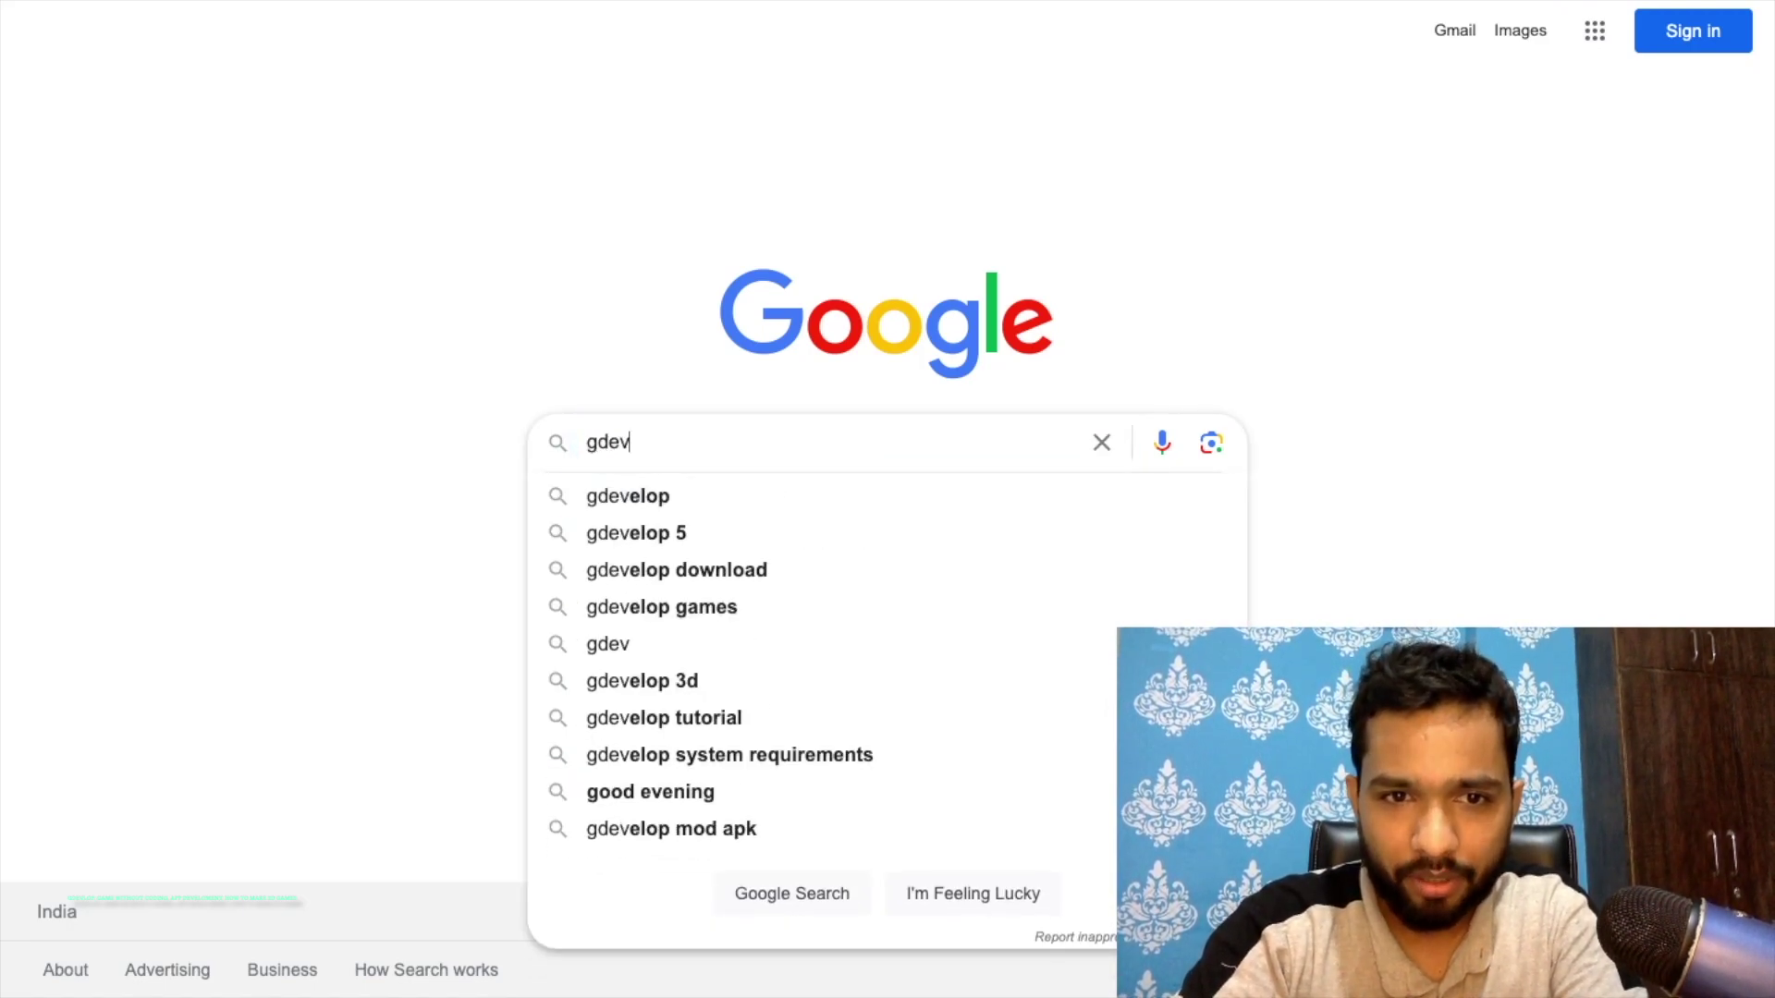
Step: Search Google for 'gdevelop 5 download', reach GDevelop's download page, then switch to the GDevelop 5 app
{"action": "key", "text": "Down"}
{"action": "key", "text": "Down"}
{"action": "key", "text": "Return"}
{"action": "type", "text": "download"}
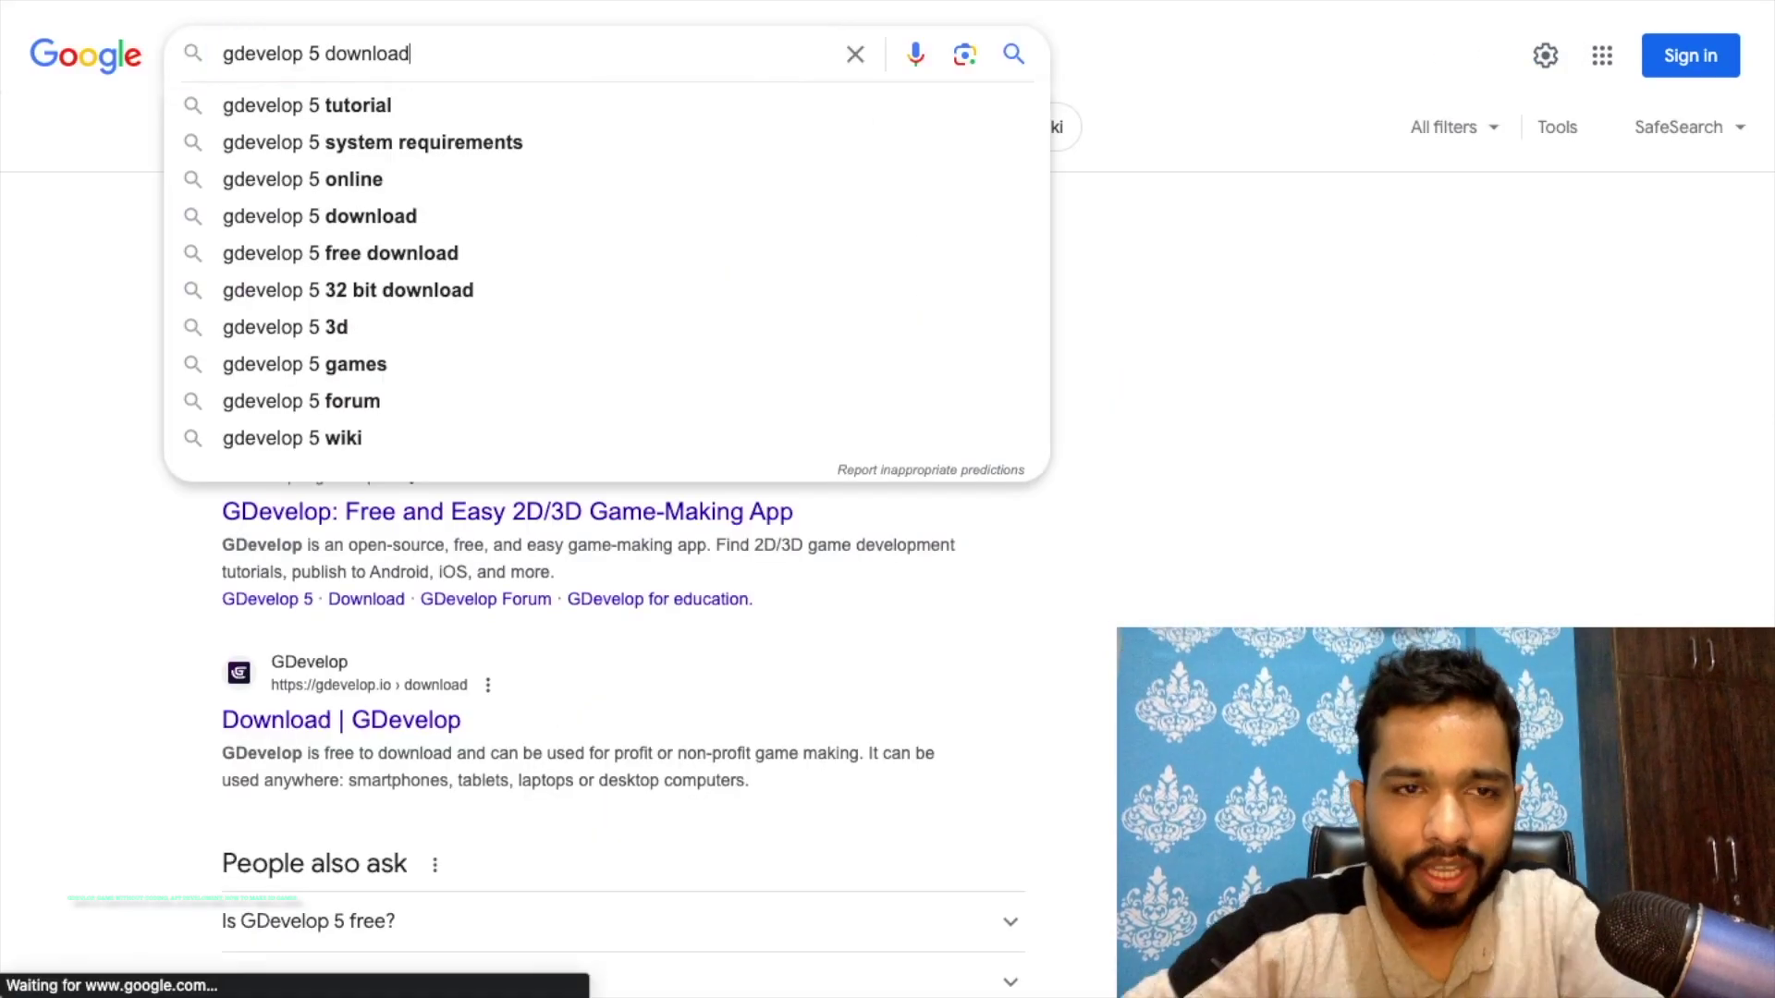
{"action": "key", "text": "Return"}
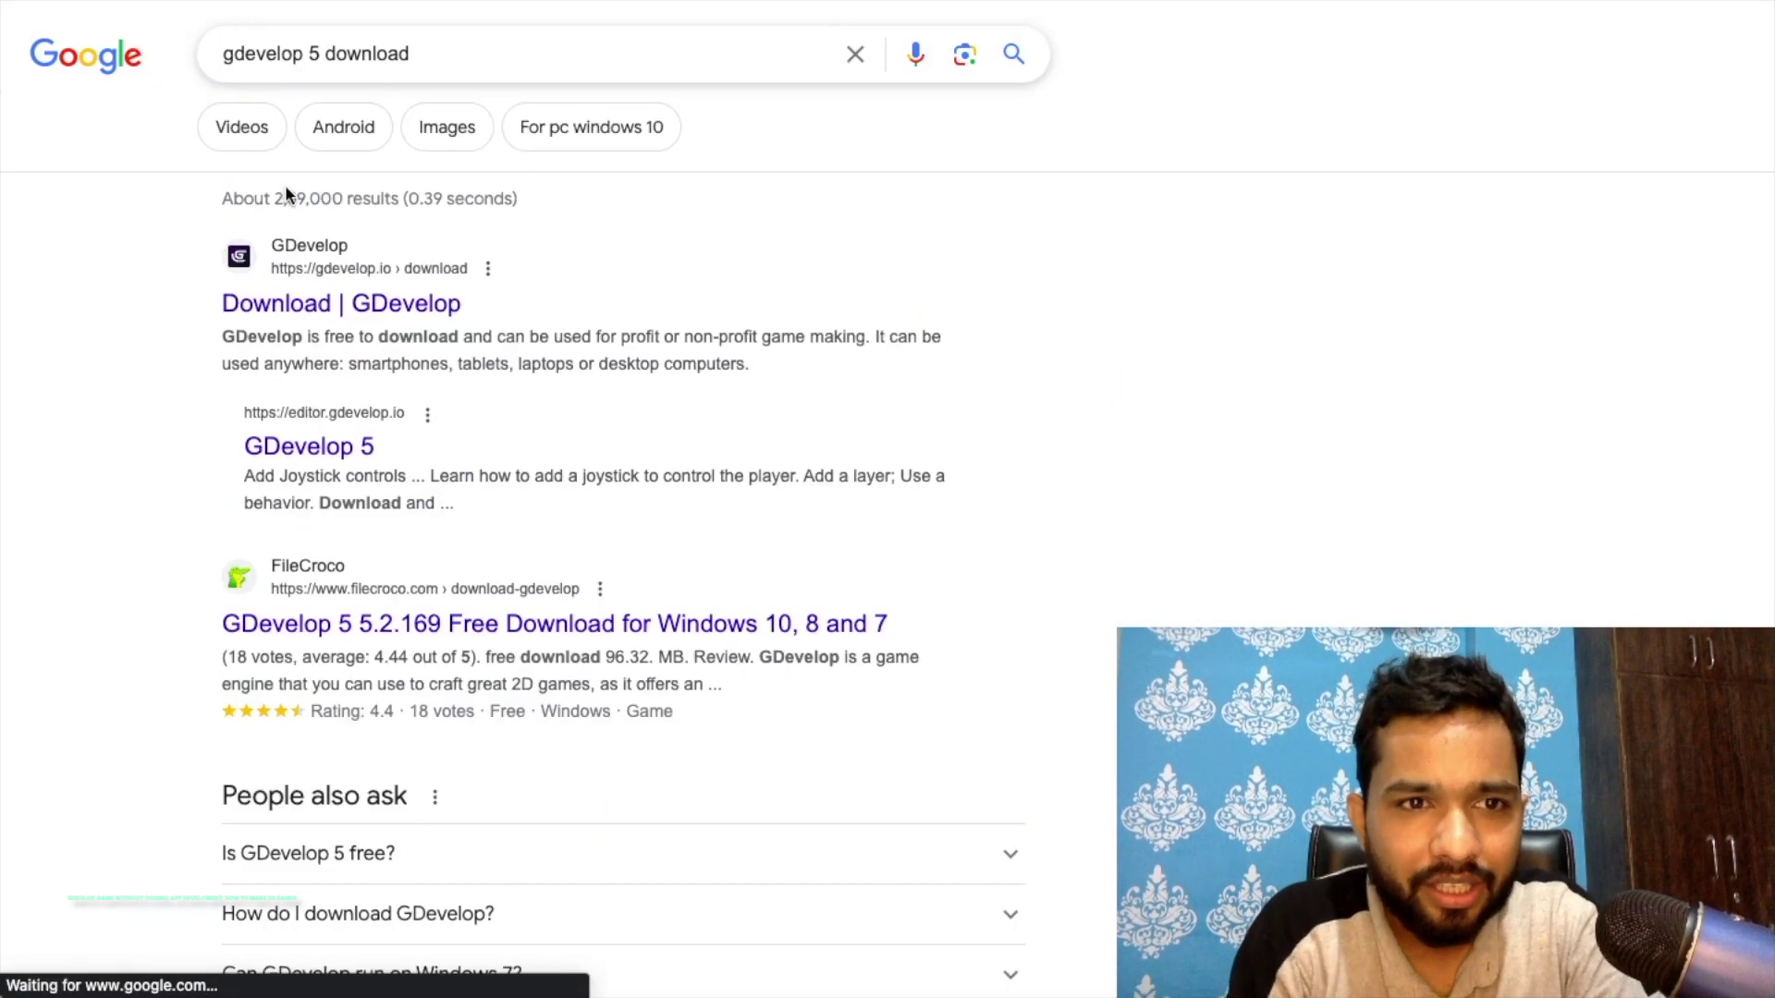
{"action": "left_click", "coordinate": [328, 311]}
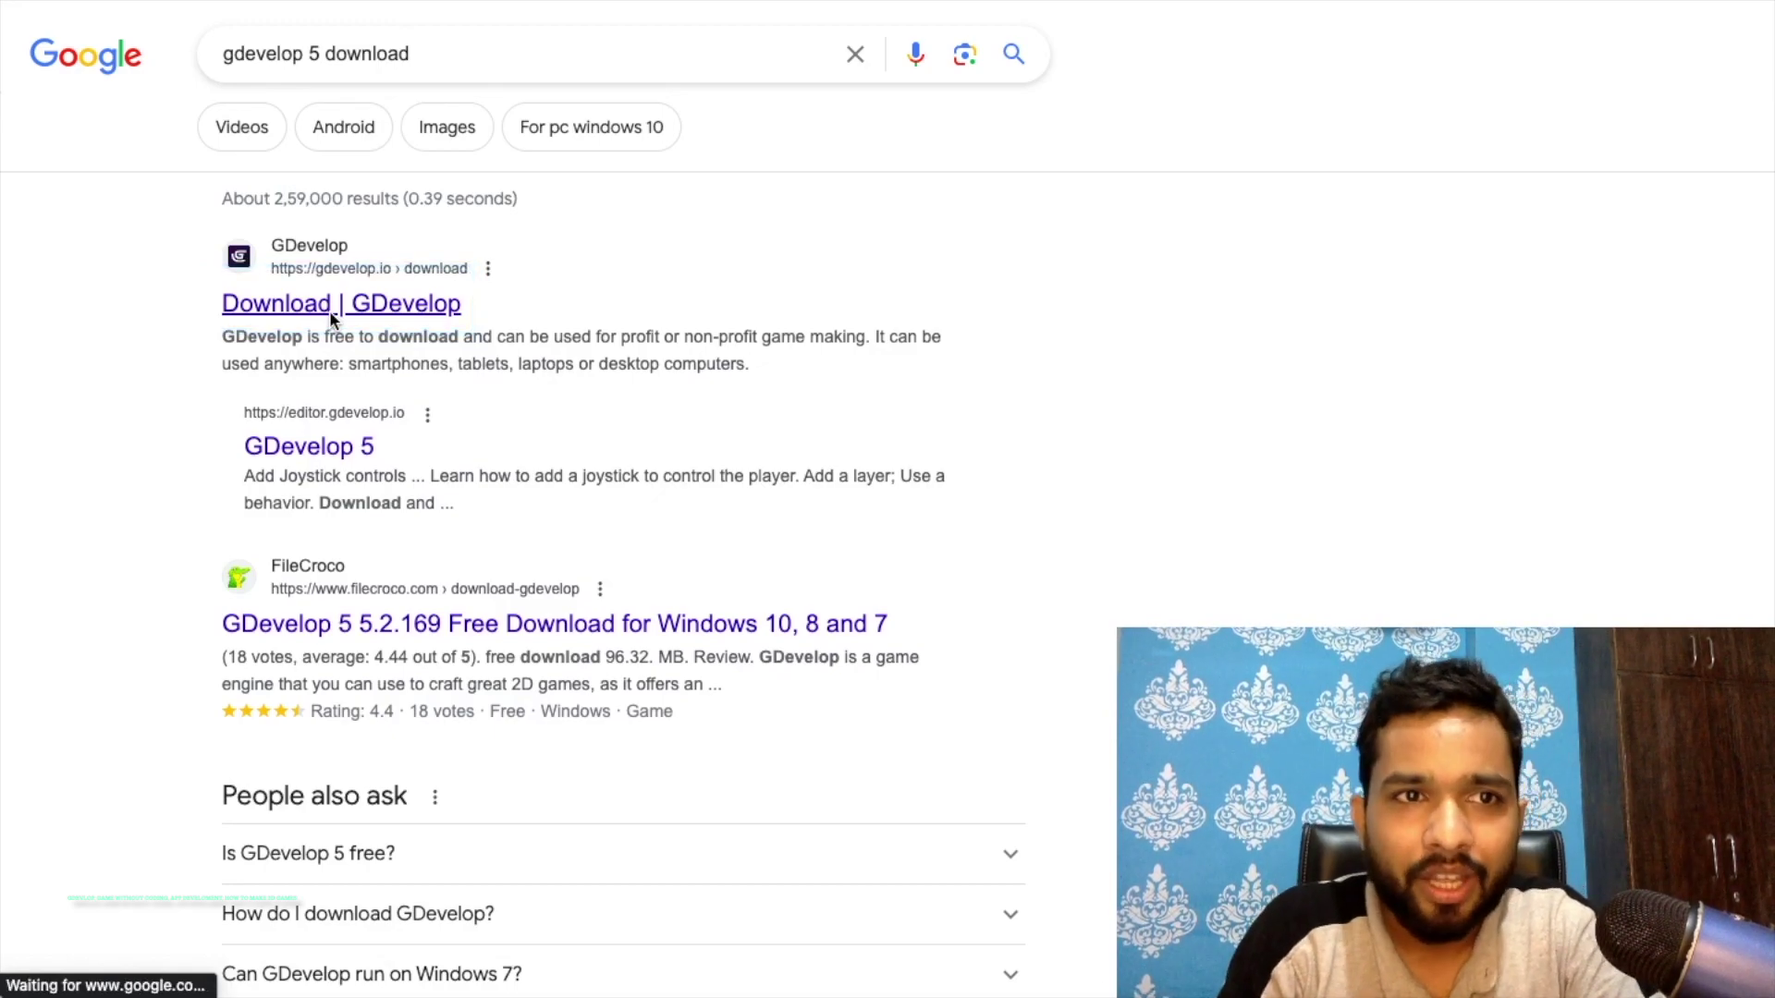
{"action": "scroll", "coordinate": [797, 476], "scroll_direction": "down", "scroll_amount": 3}
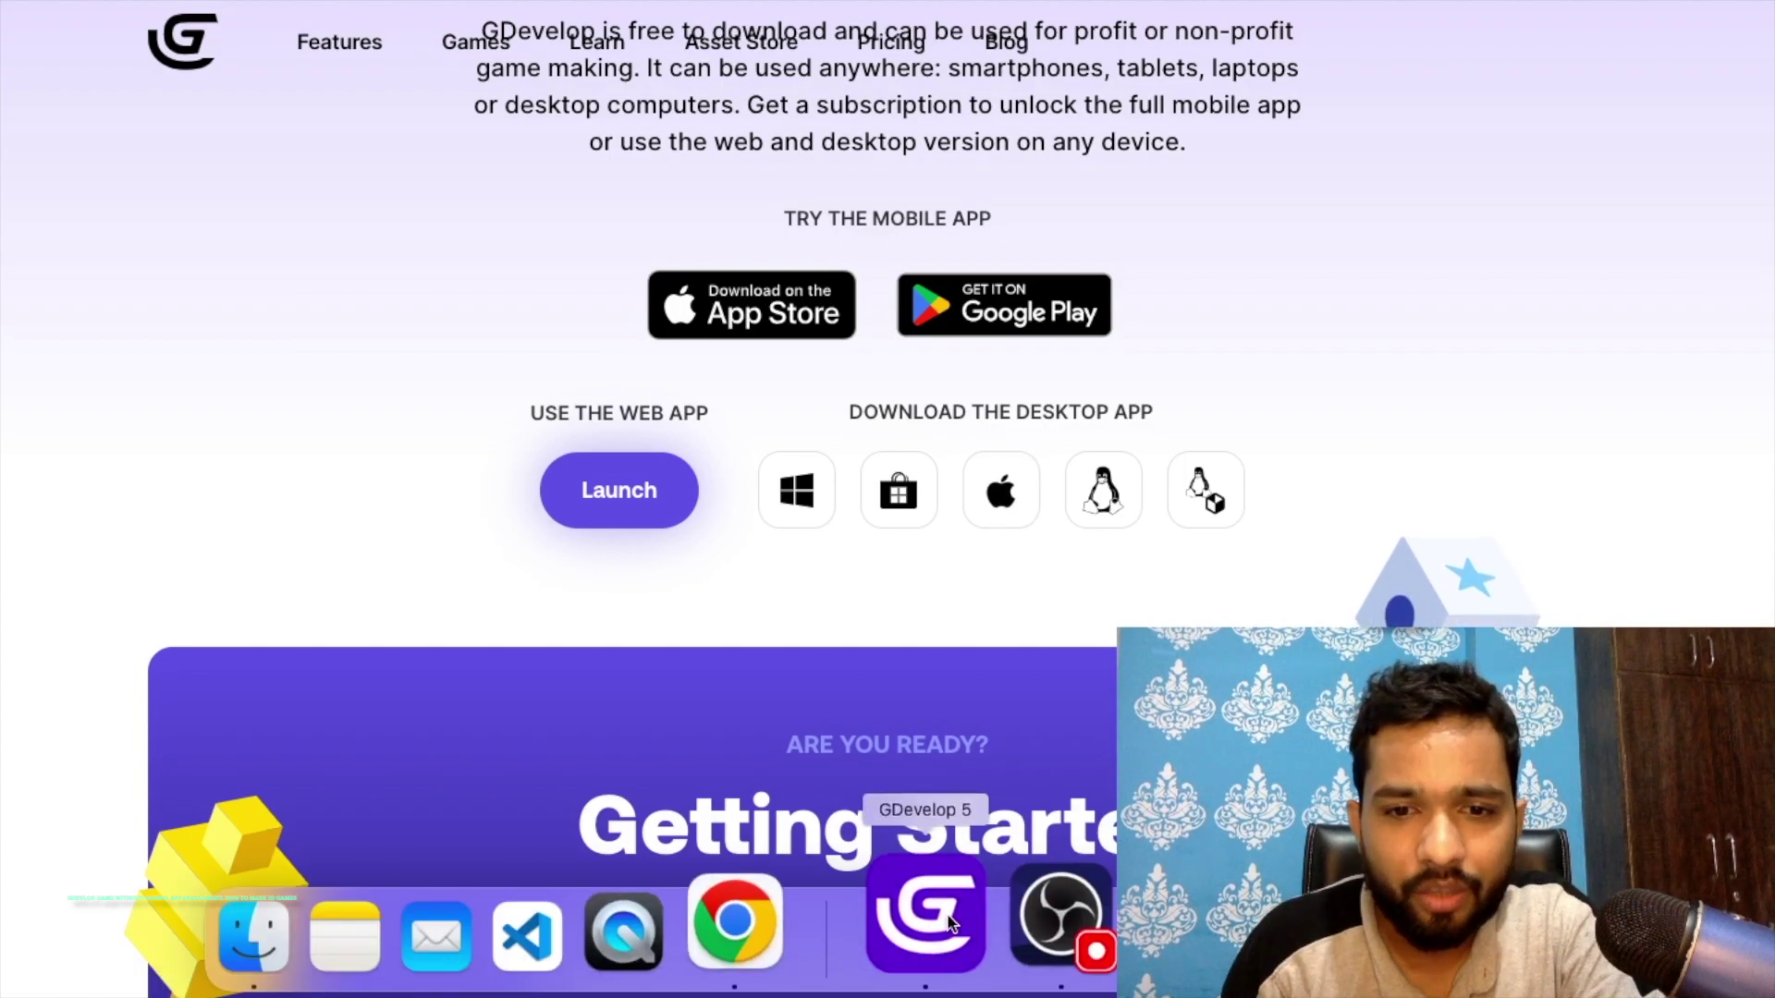
{"action": "left_click", "coordinate": [926, 915]}
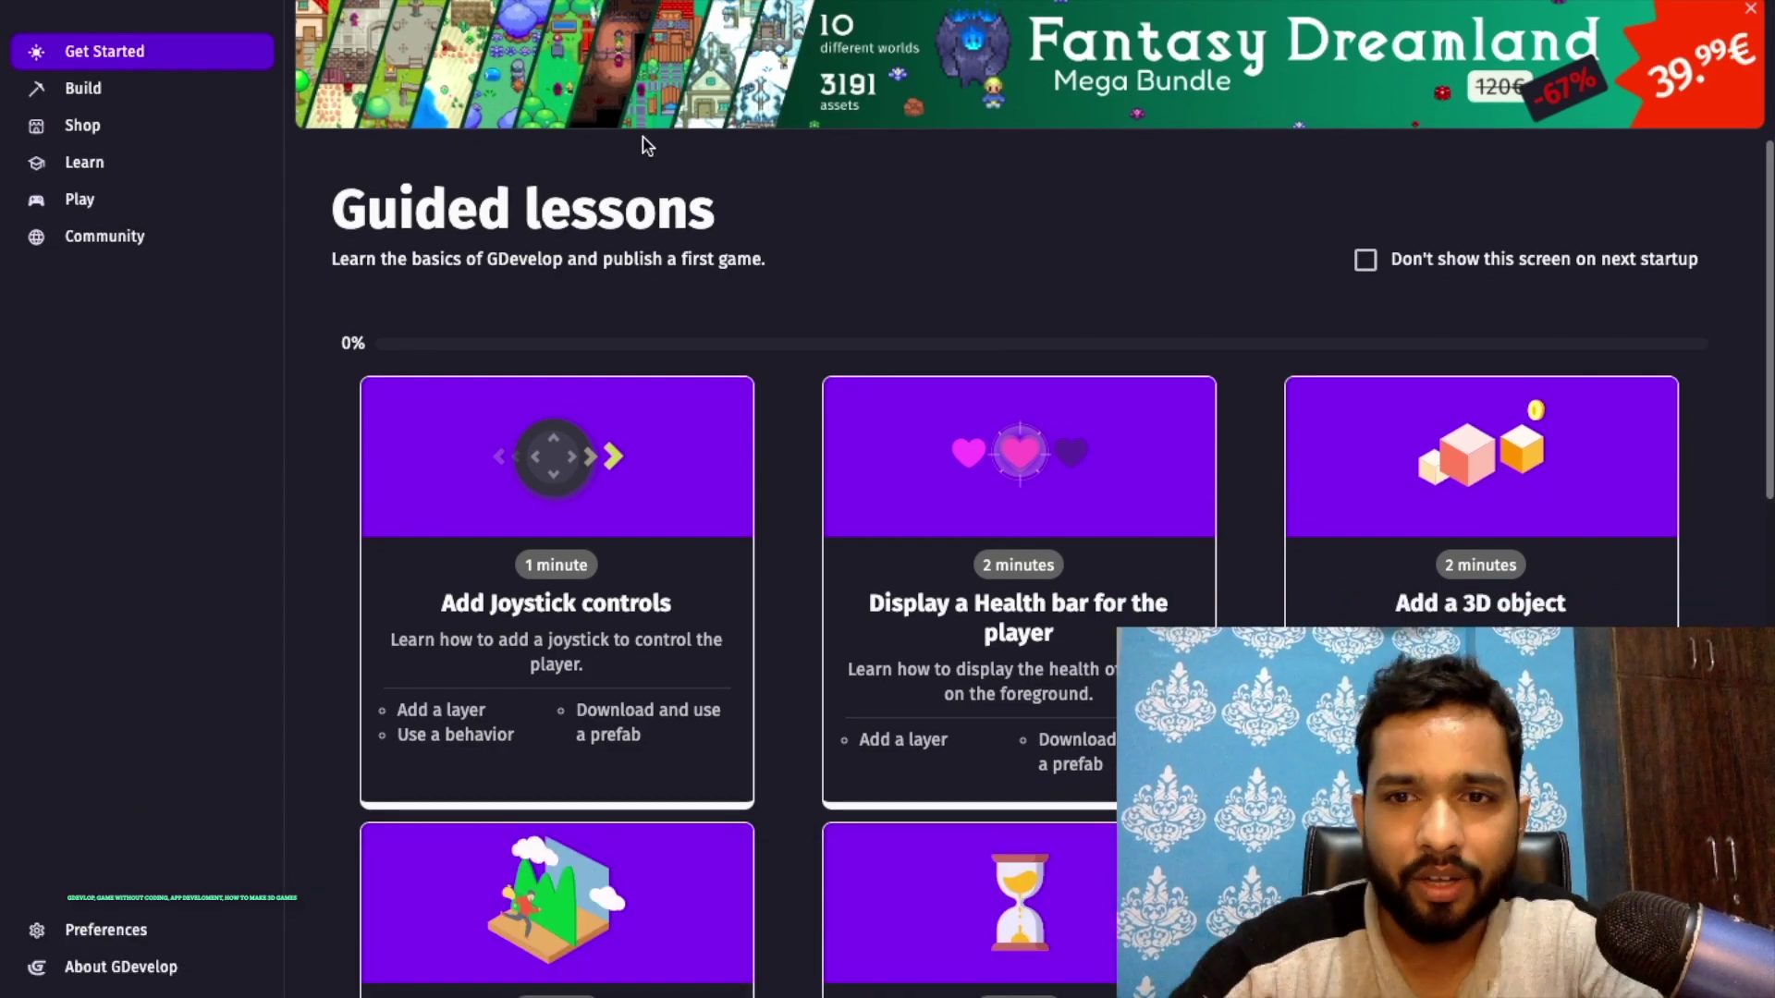
{"action": "scroll", "coordinate": [798, 605], "scroll_direction": "down", "scroll_amount": 2}
{"action": "scroll", "coordinate": [798, 607], "scroll_direction": "down", "scroll_amount": 3}
{"action": "scroll", "coordinate": [798, 605], "scroll_direction": "up", "scroll_amount": 4}
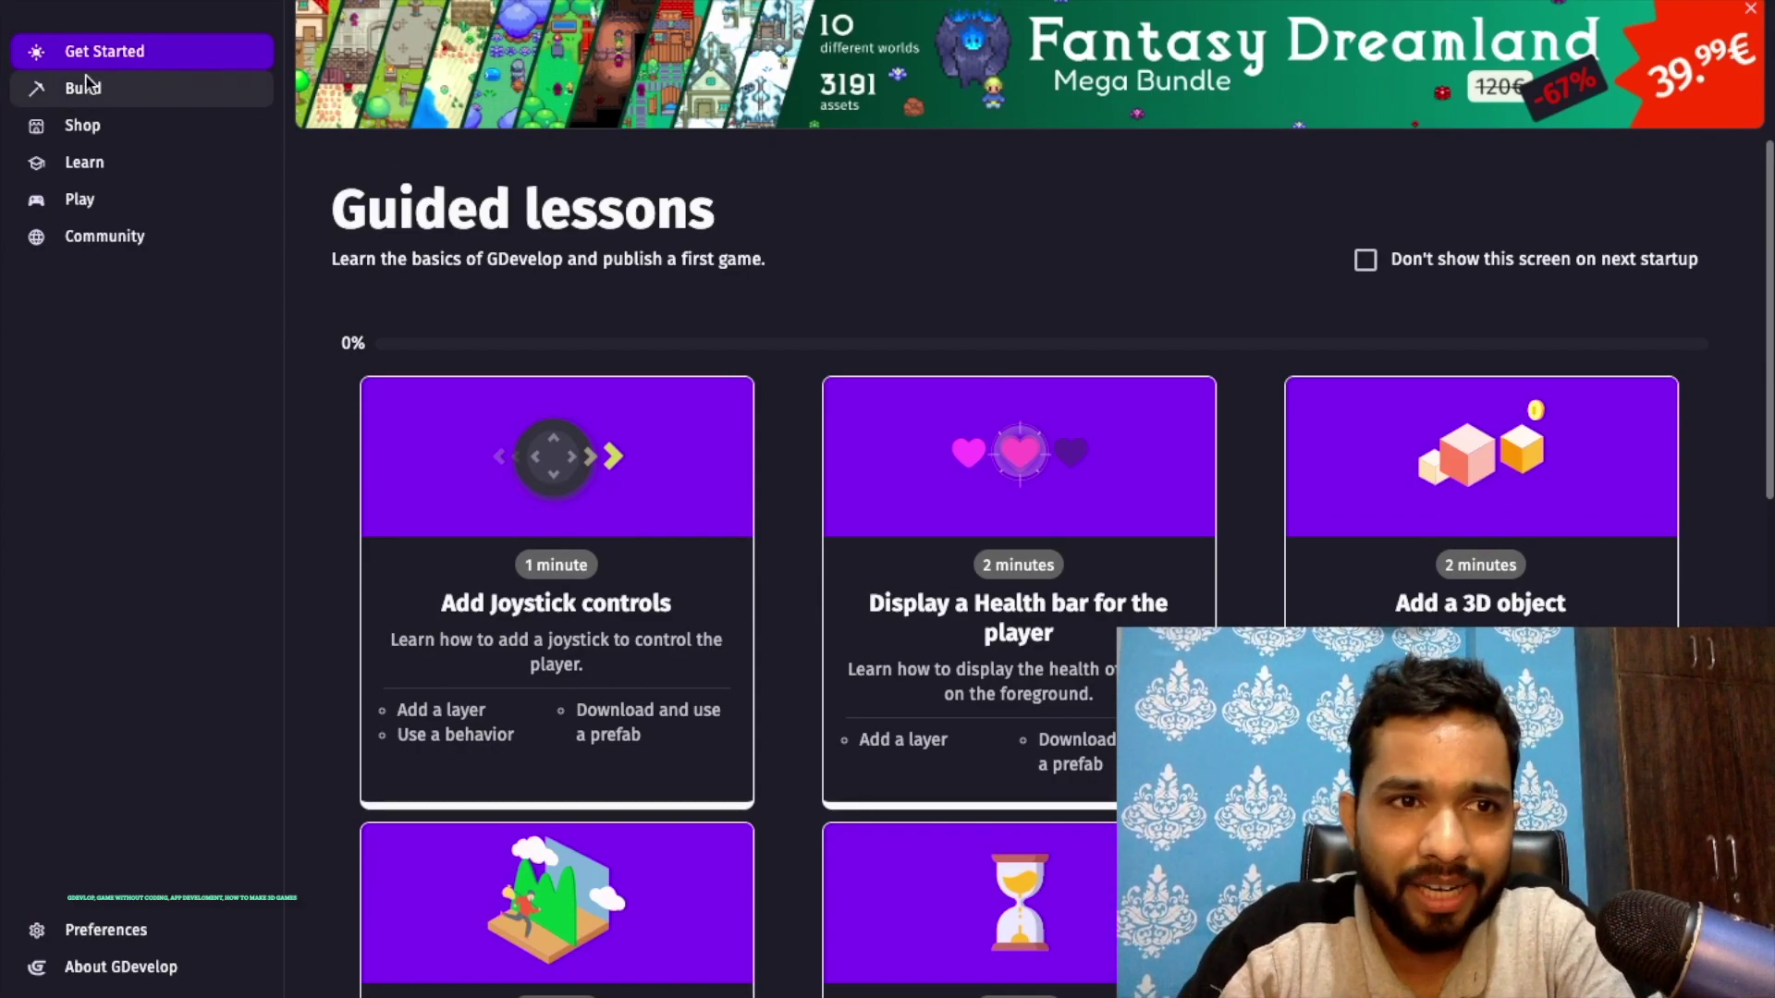
Step: Go to the My projects page showing recommended templates
{"action": "left_click", "coordinate": [70, 94]}
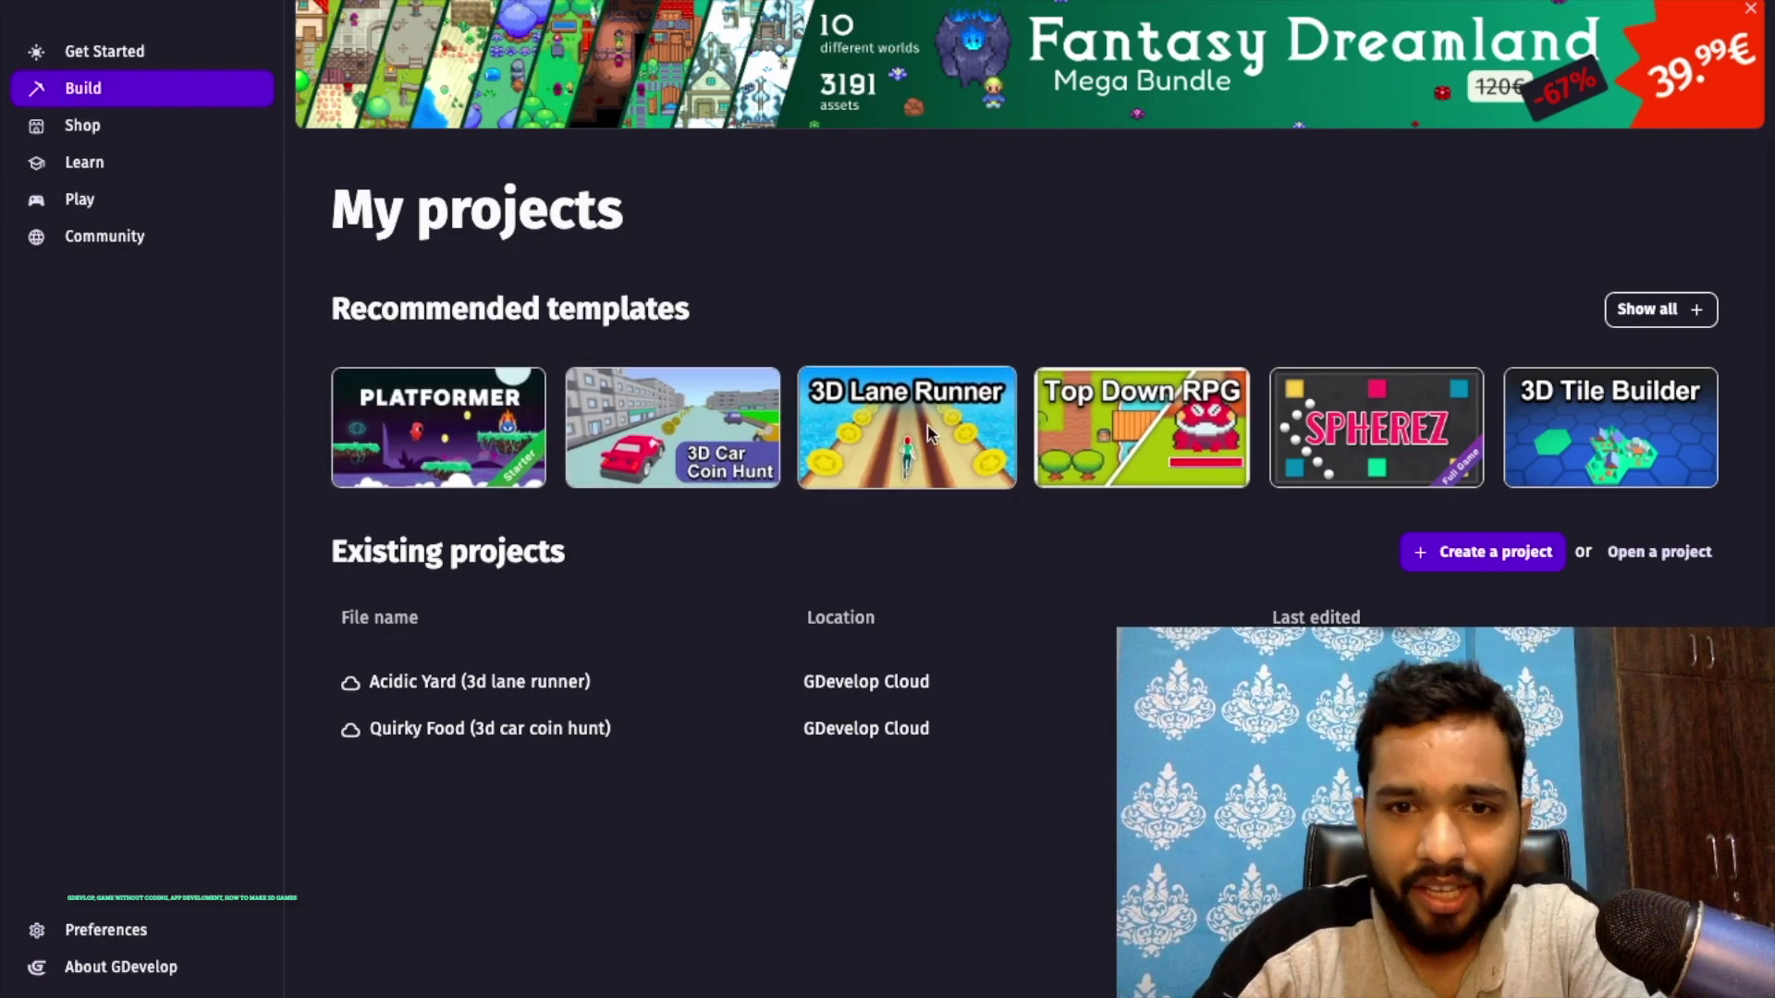
Step: Create a project named 'Temple Run New Version' from the 3D Lane Runner template
{"action": "left_click", "coordinate": [882, 434]}
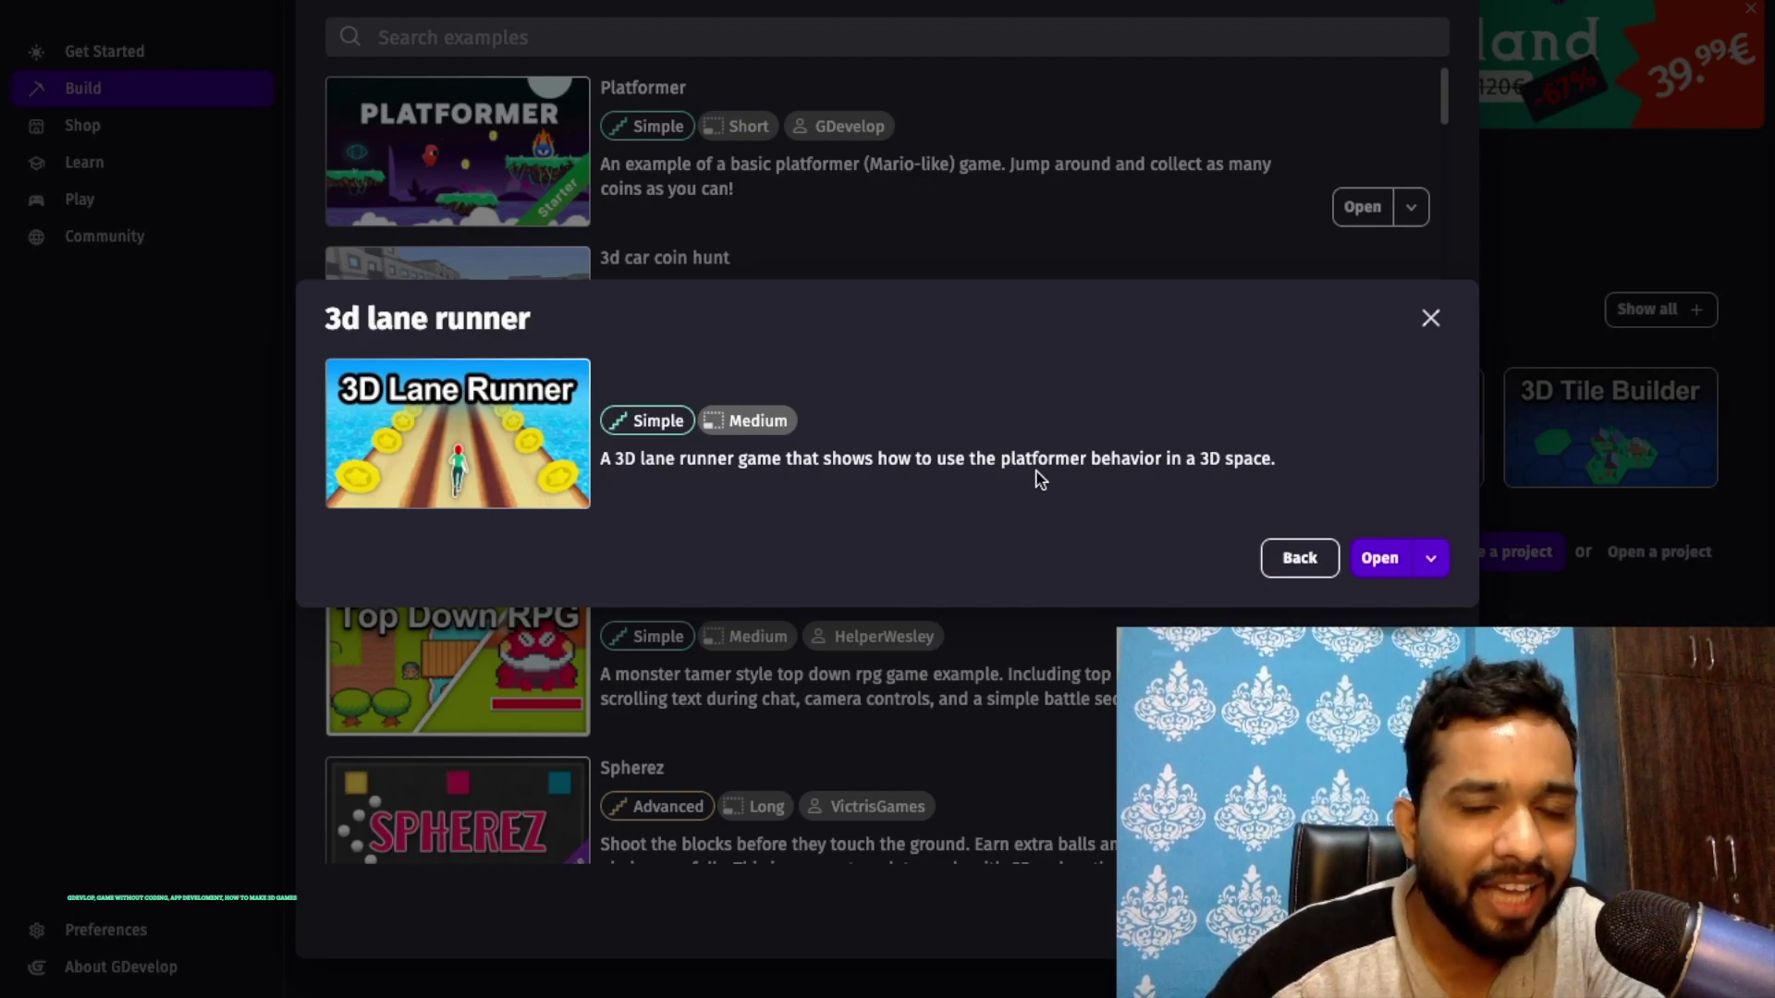
{"action": "left_click", "coordinate": [1376, 559]}
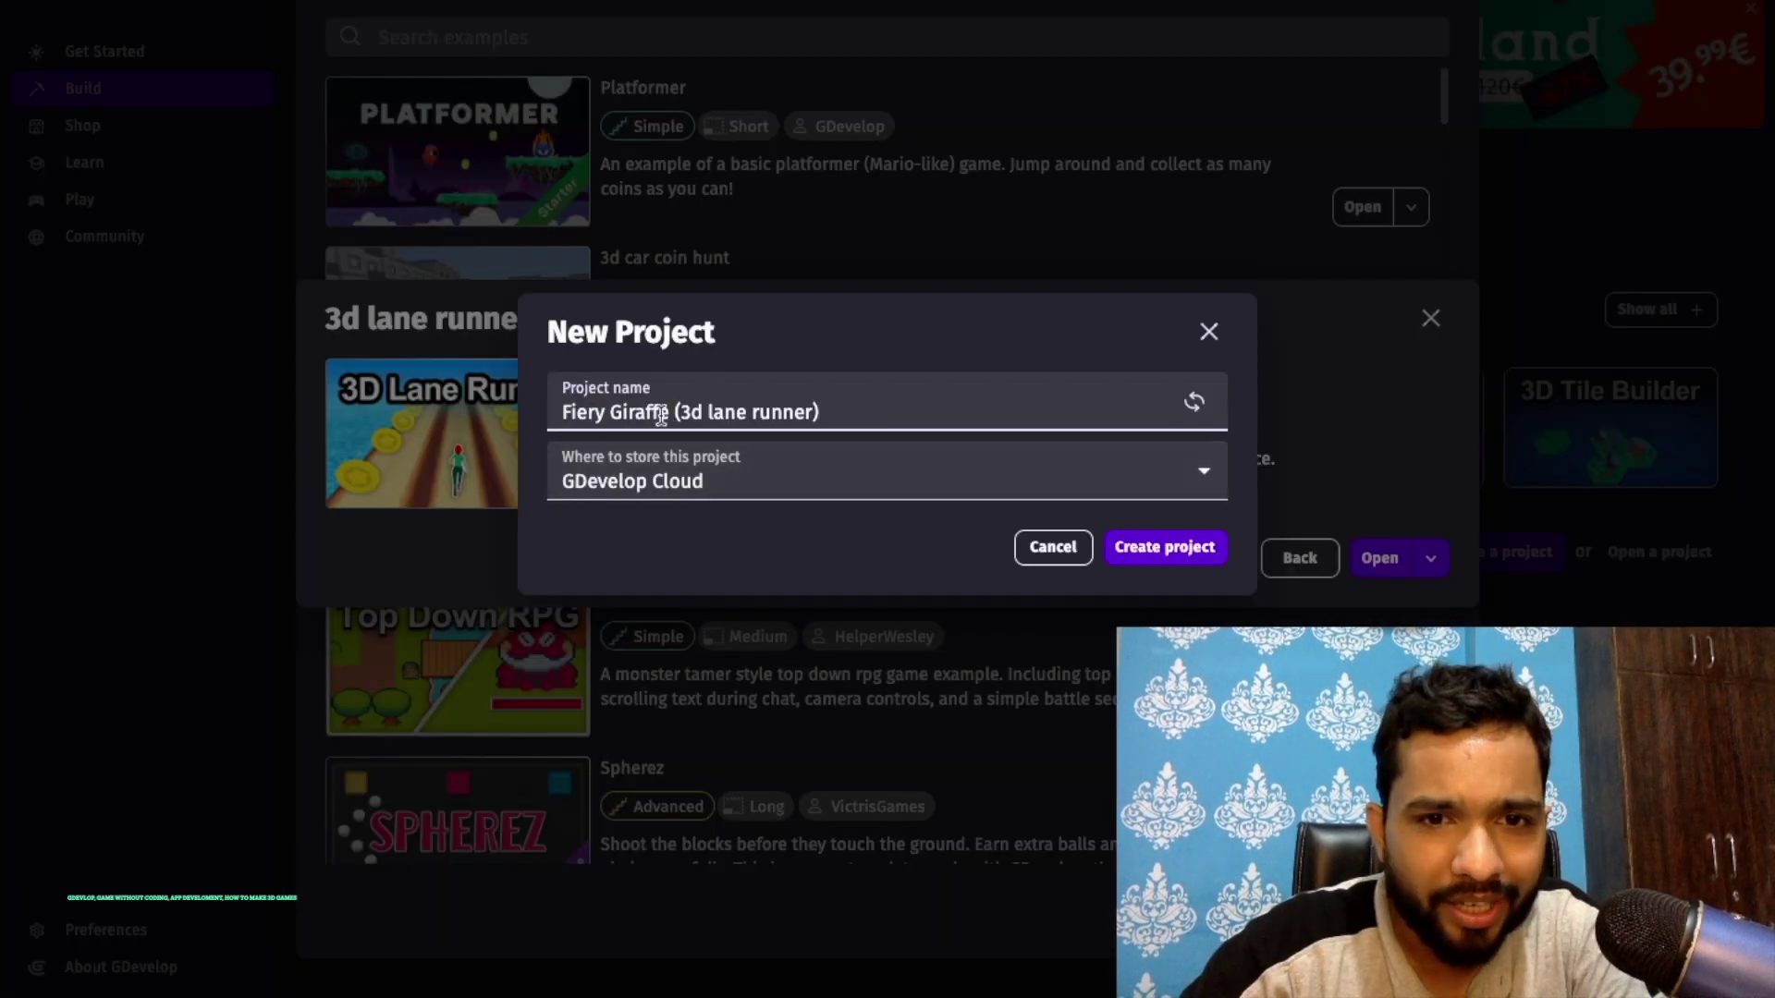
{"action": "key", "text": "ctrl+a"}
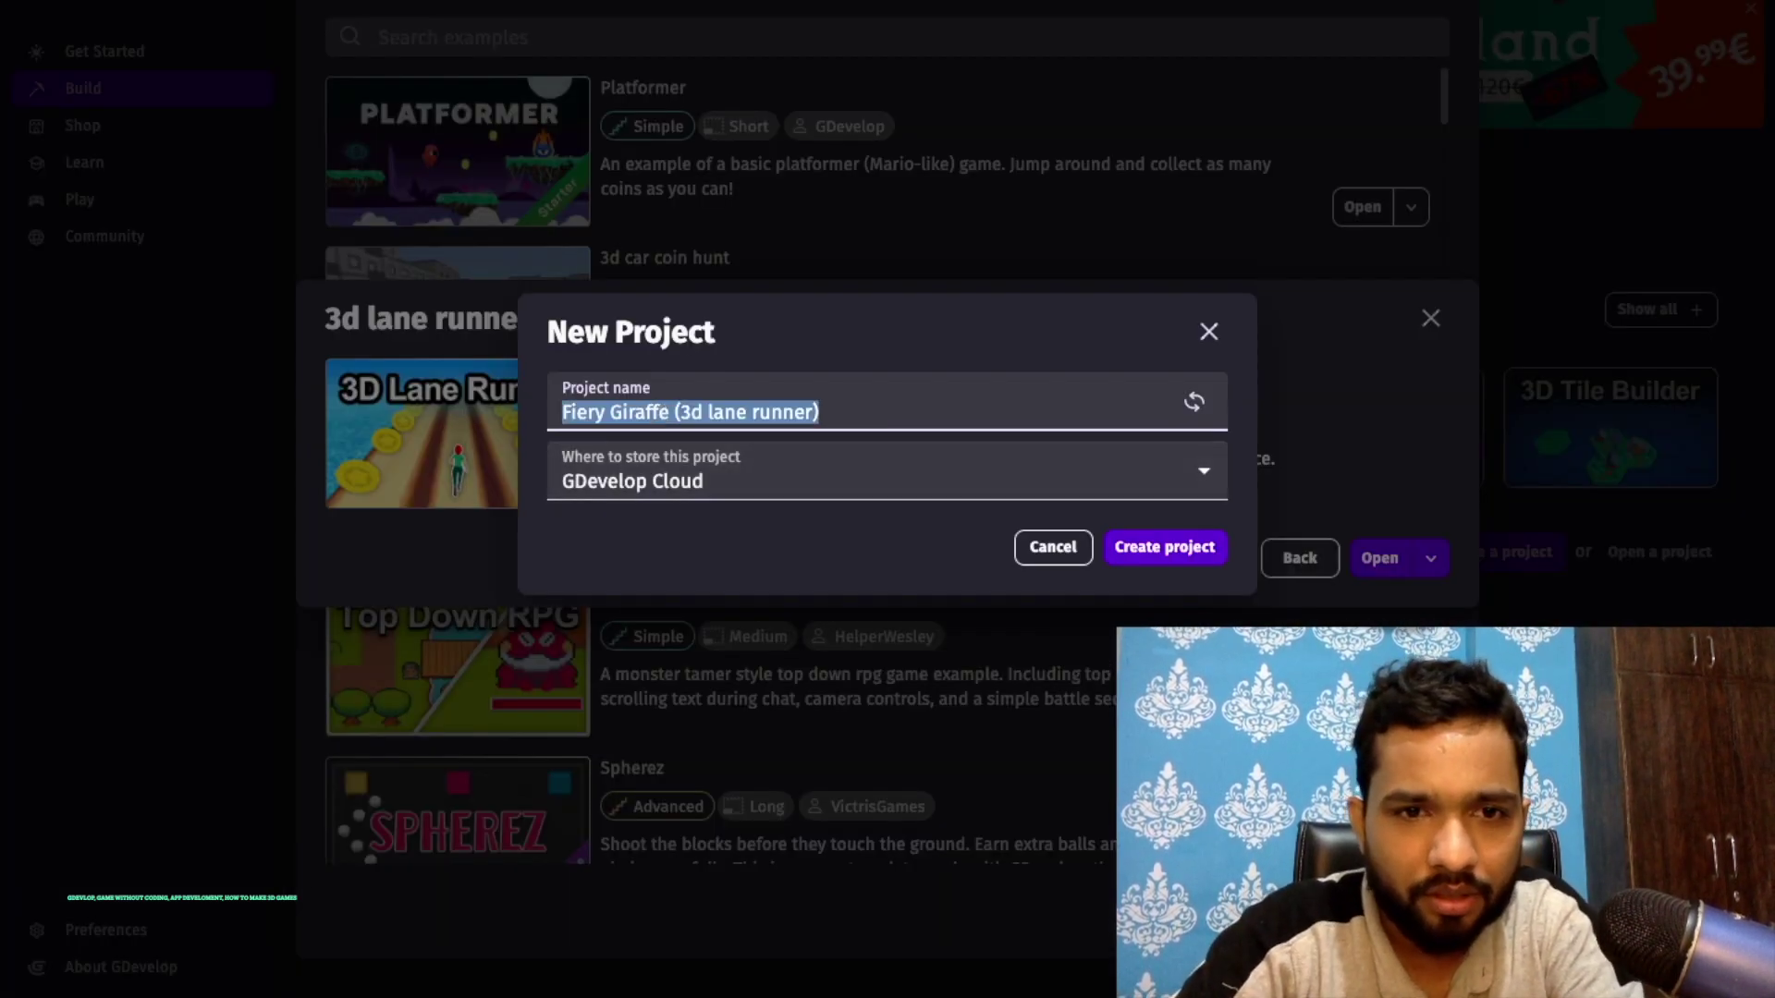
{"action": "type", "text": "Temple Run N"}
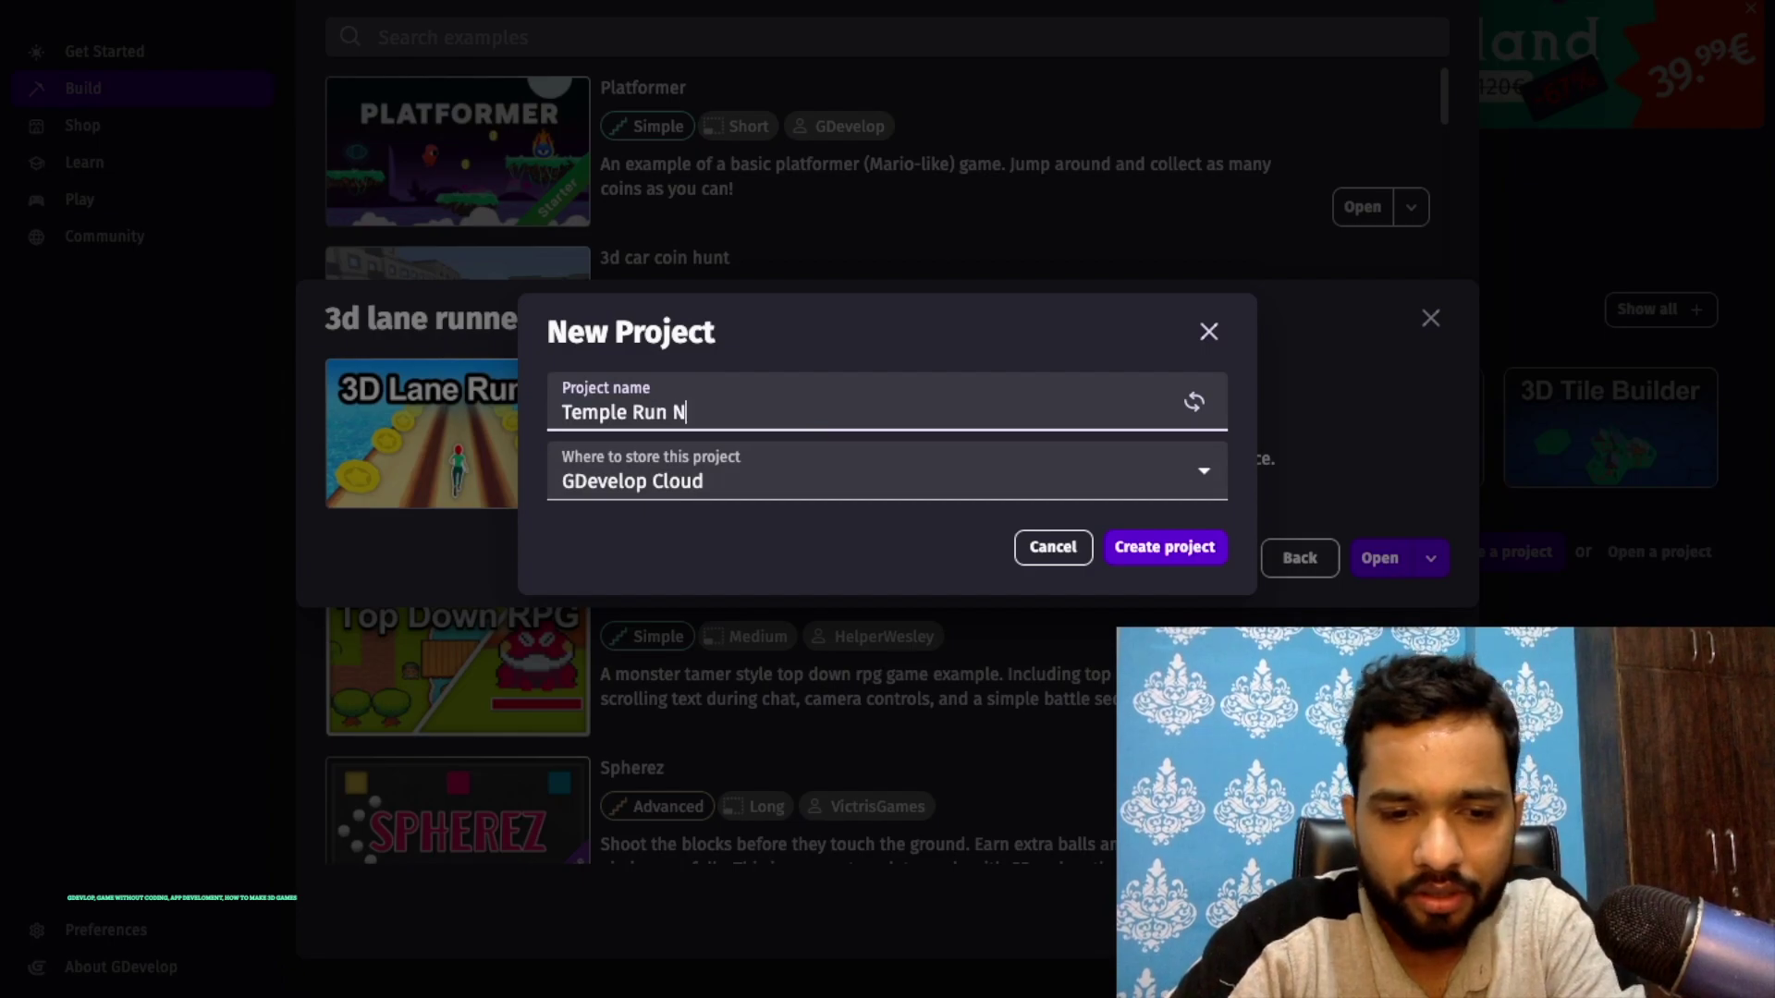
{"action": "type", "text": "ew Version"}
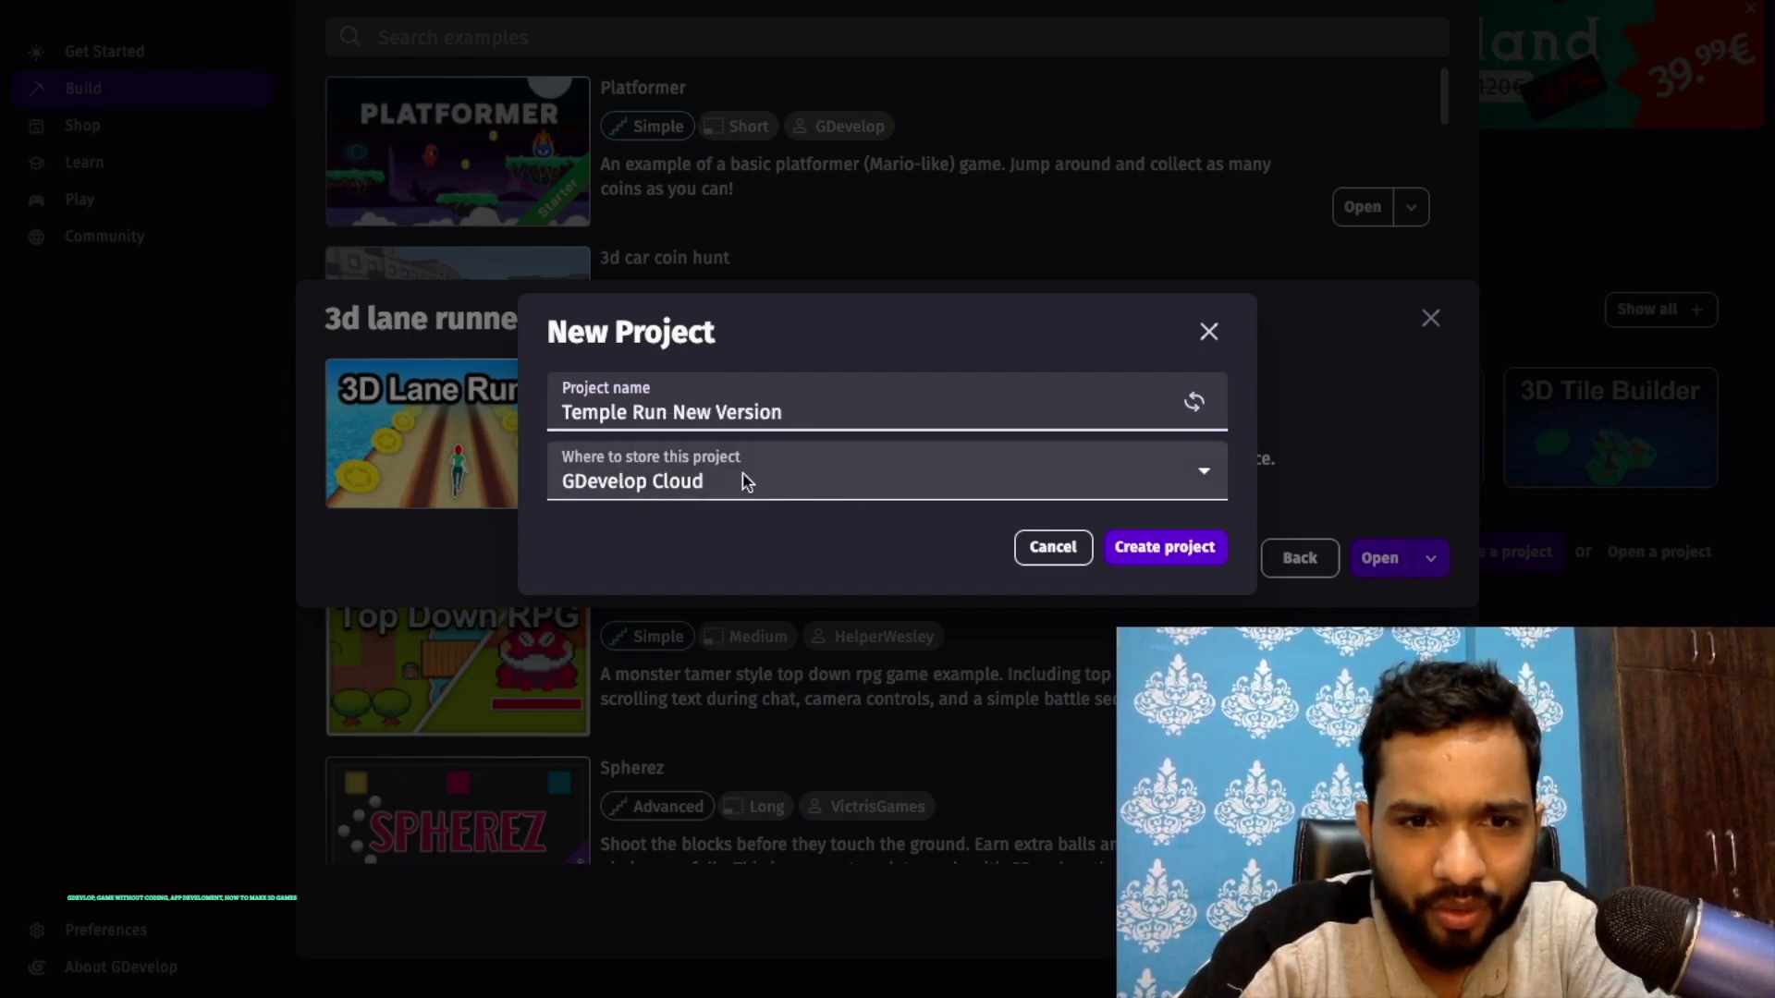
{"action": "left_click", "coordinate": [1169, 545]}
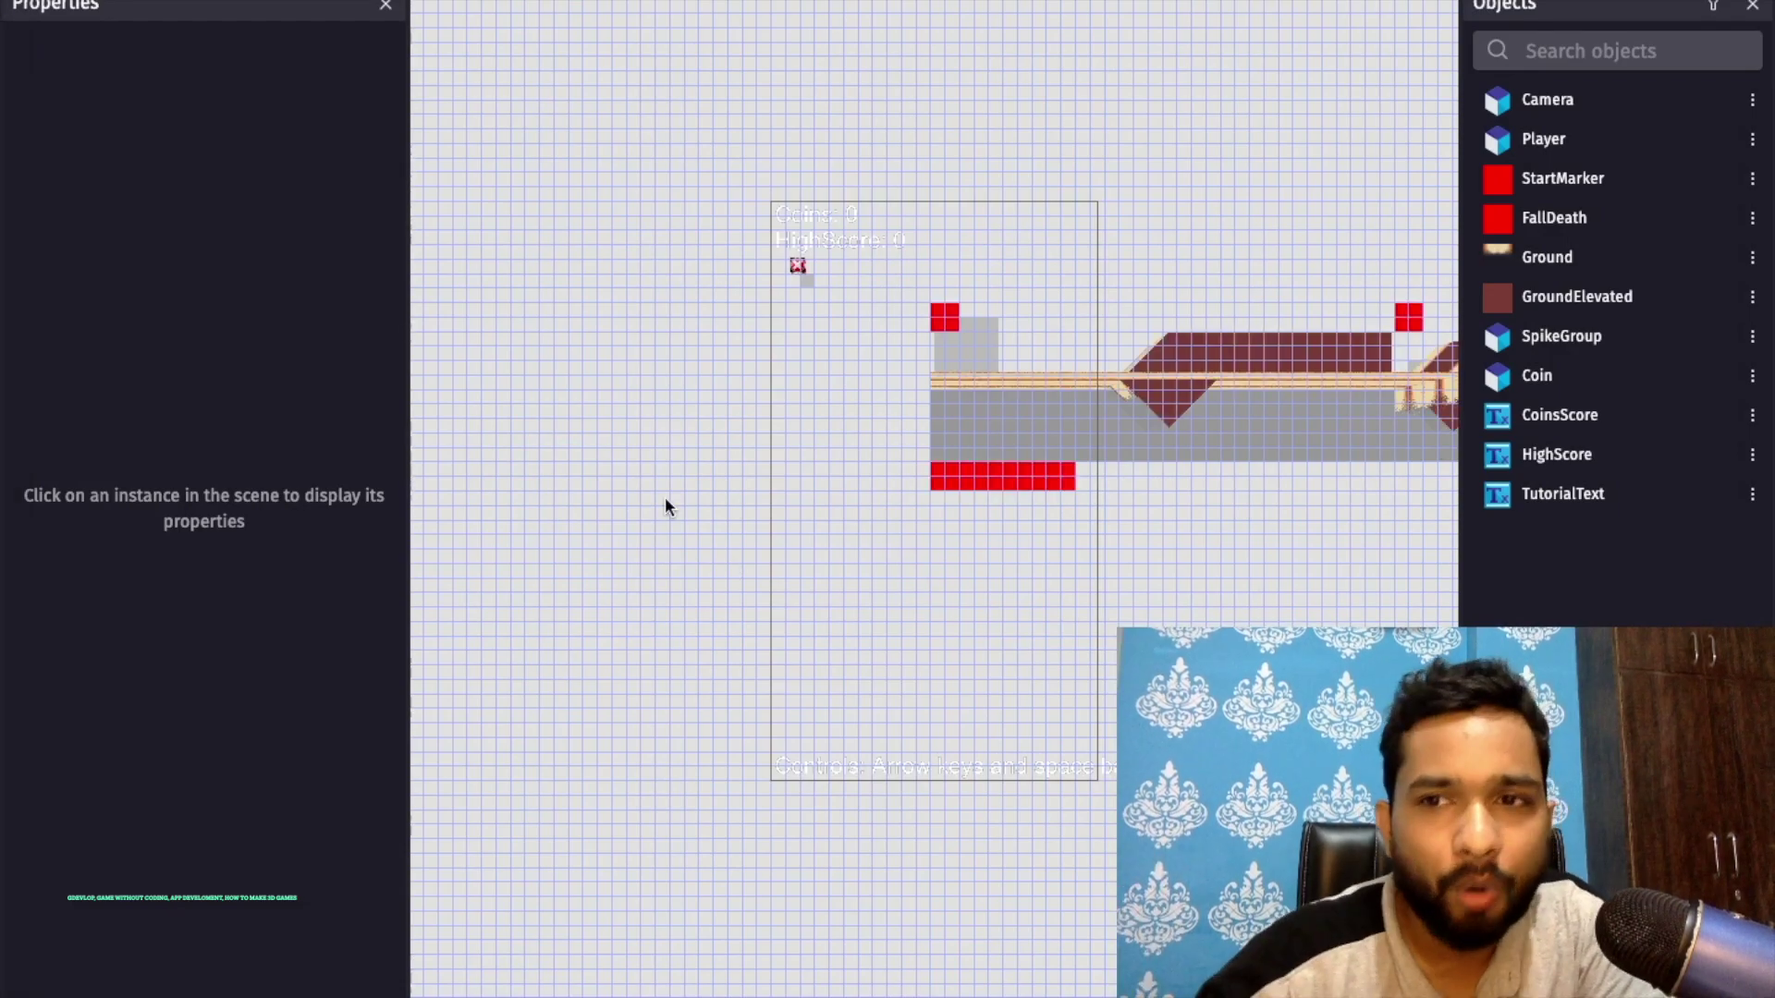
Step: Select the coins score text in the scene and rename it to YourScore
{"action": "left_click", "coordinate": [1662, 257]}
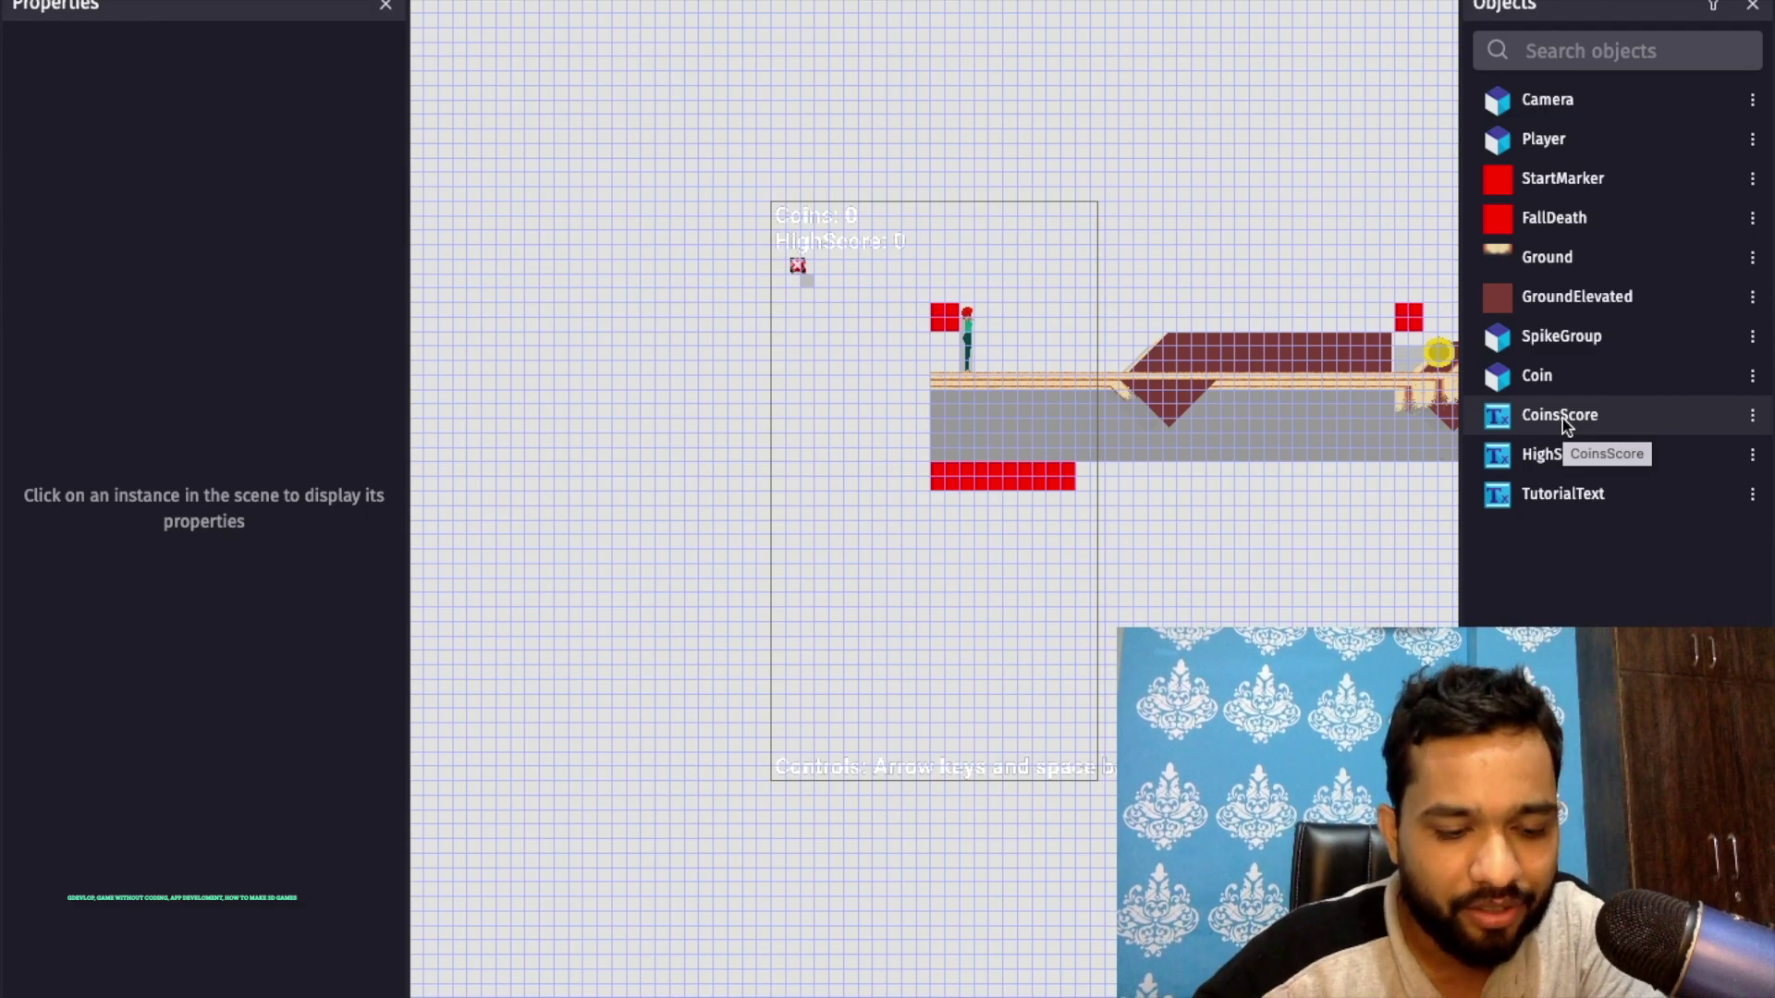
{"action": "left_click", "coordinate": [802, 222]}
{"action": "type", "text": "Your"}
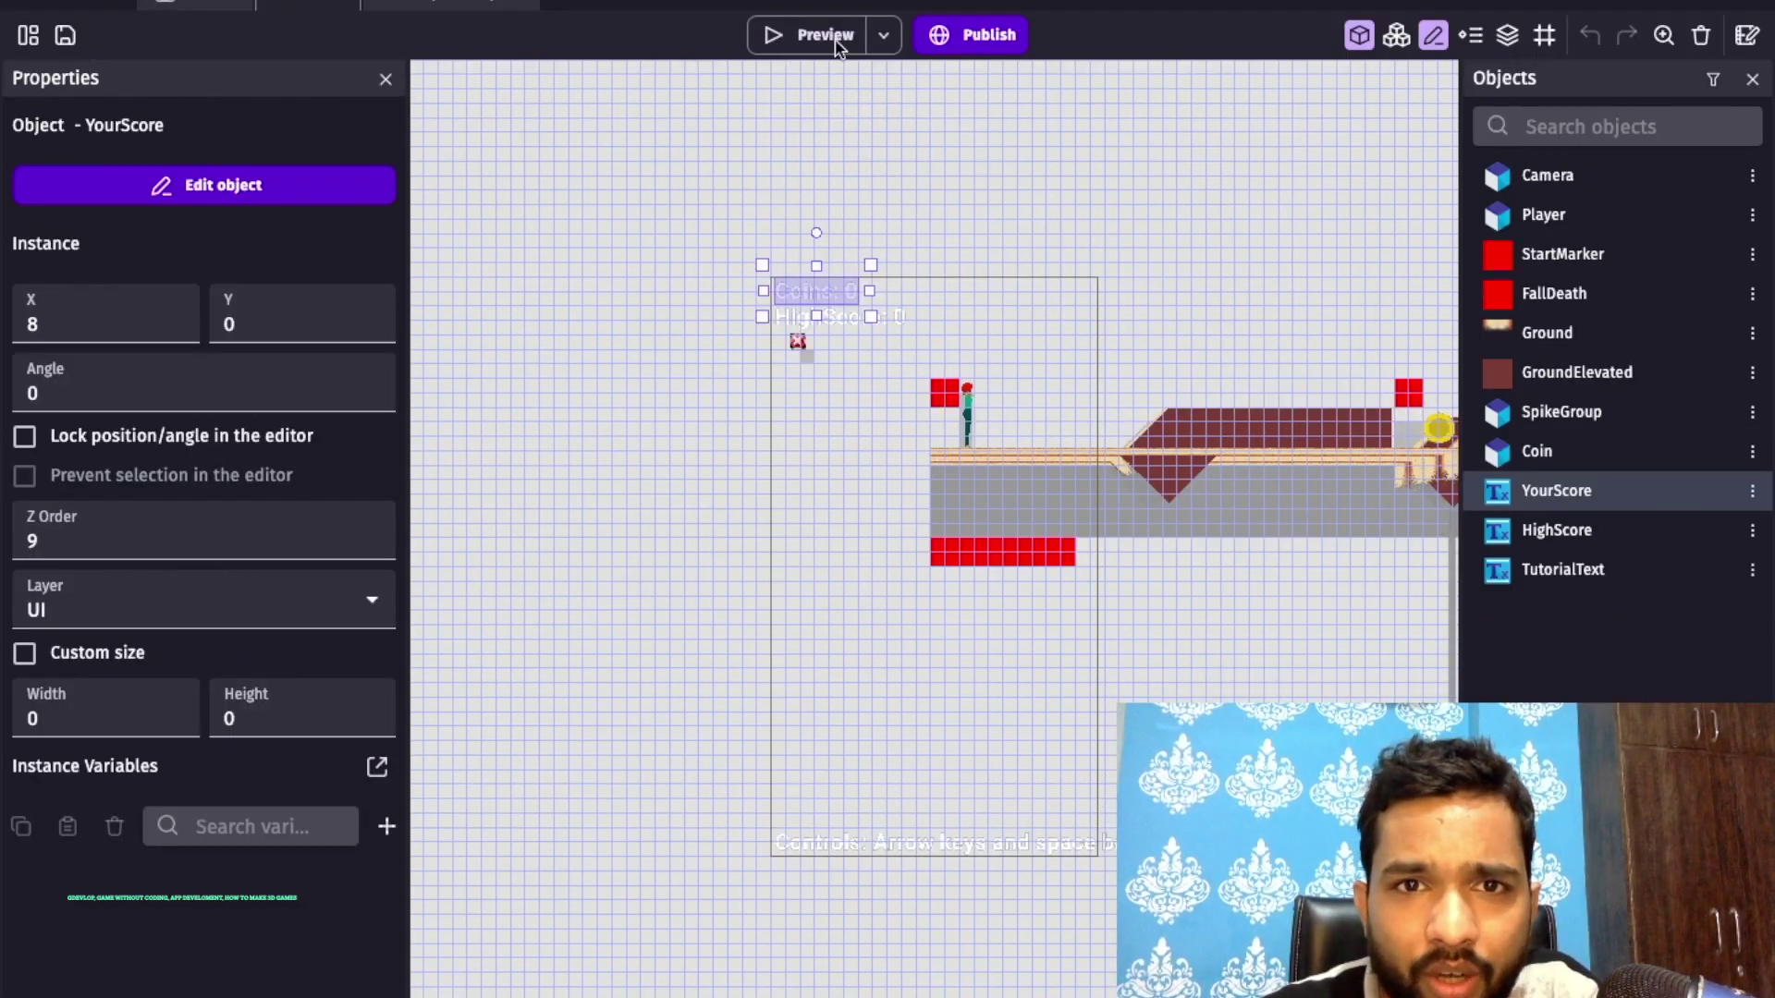
{"action": "left_click", "coordinate": [972, 42]}
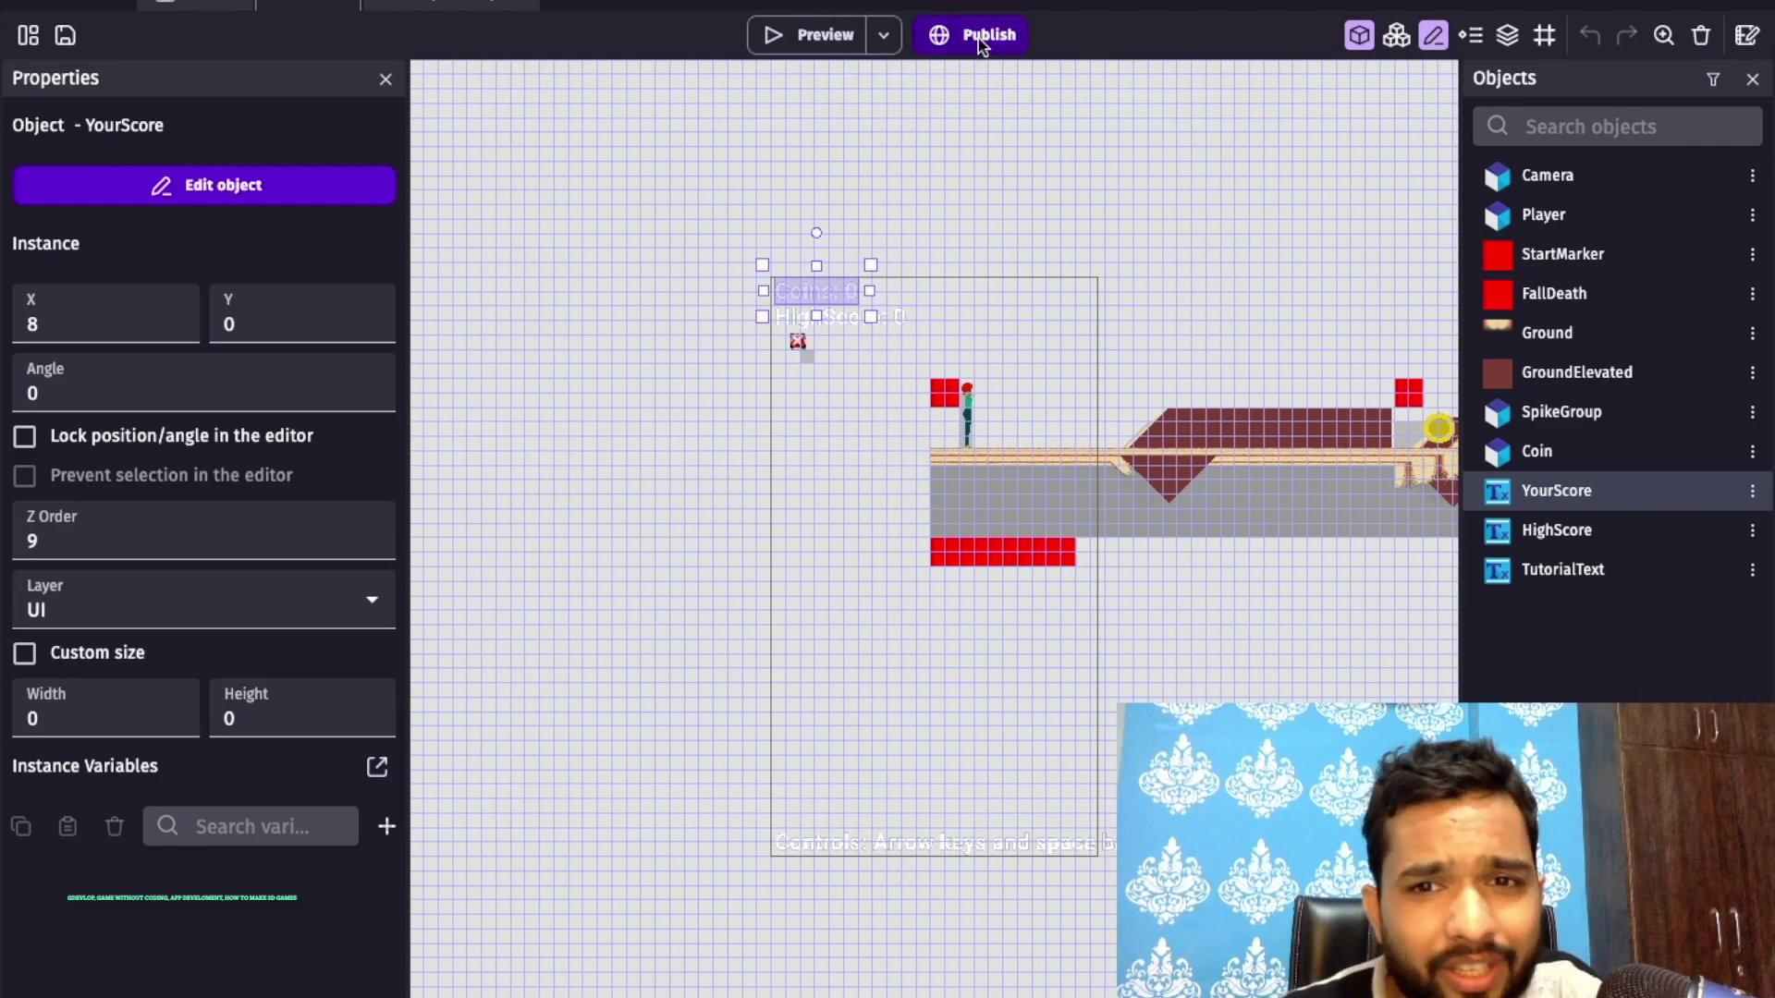
Step: Generate a playable gd.games link from the Publish options
{"action": "left_click", "coordinate": [978, 38]}
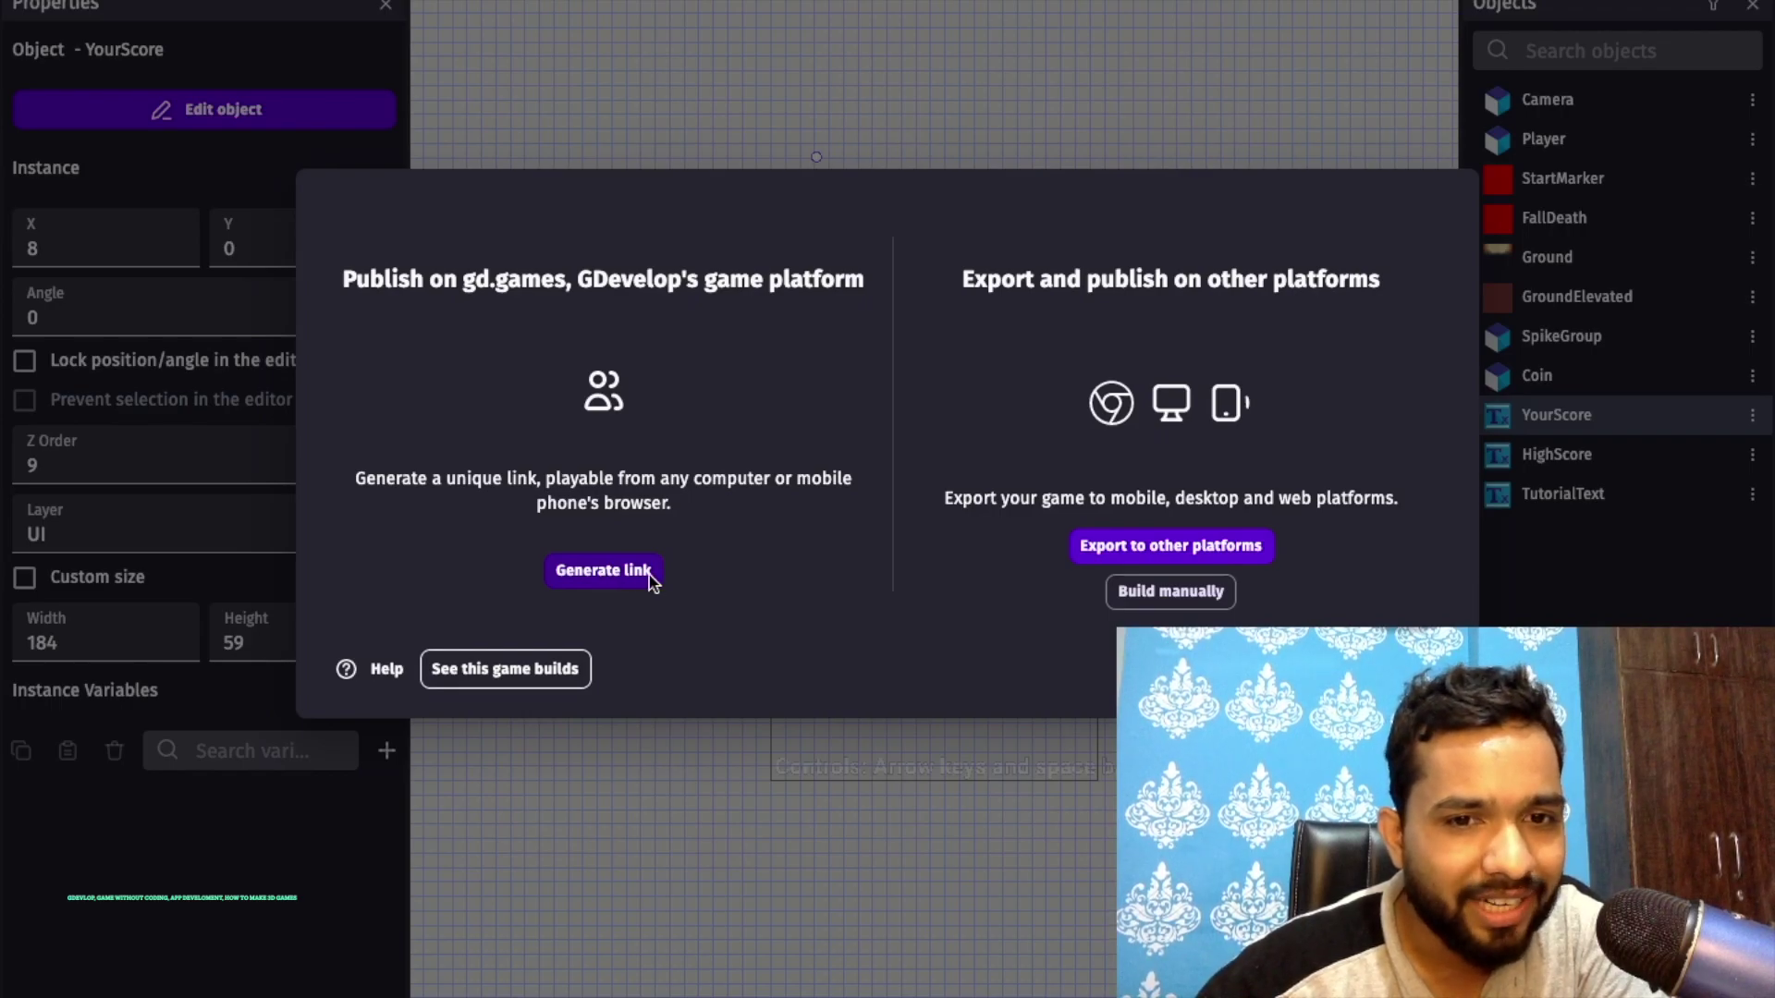
{"action": "left_click", "coordinate": [596, 577]}
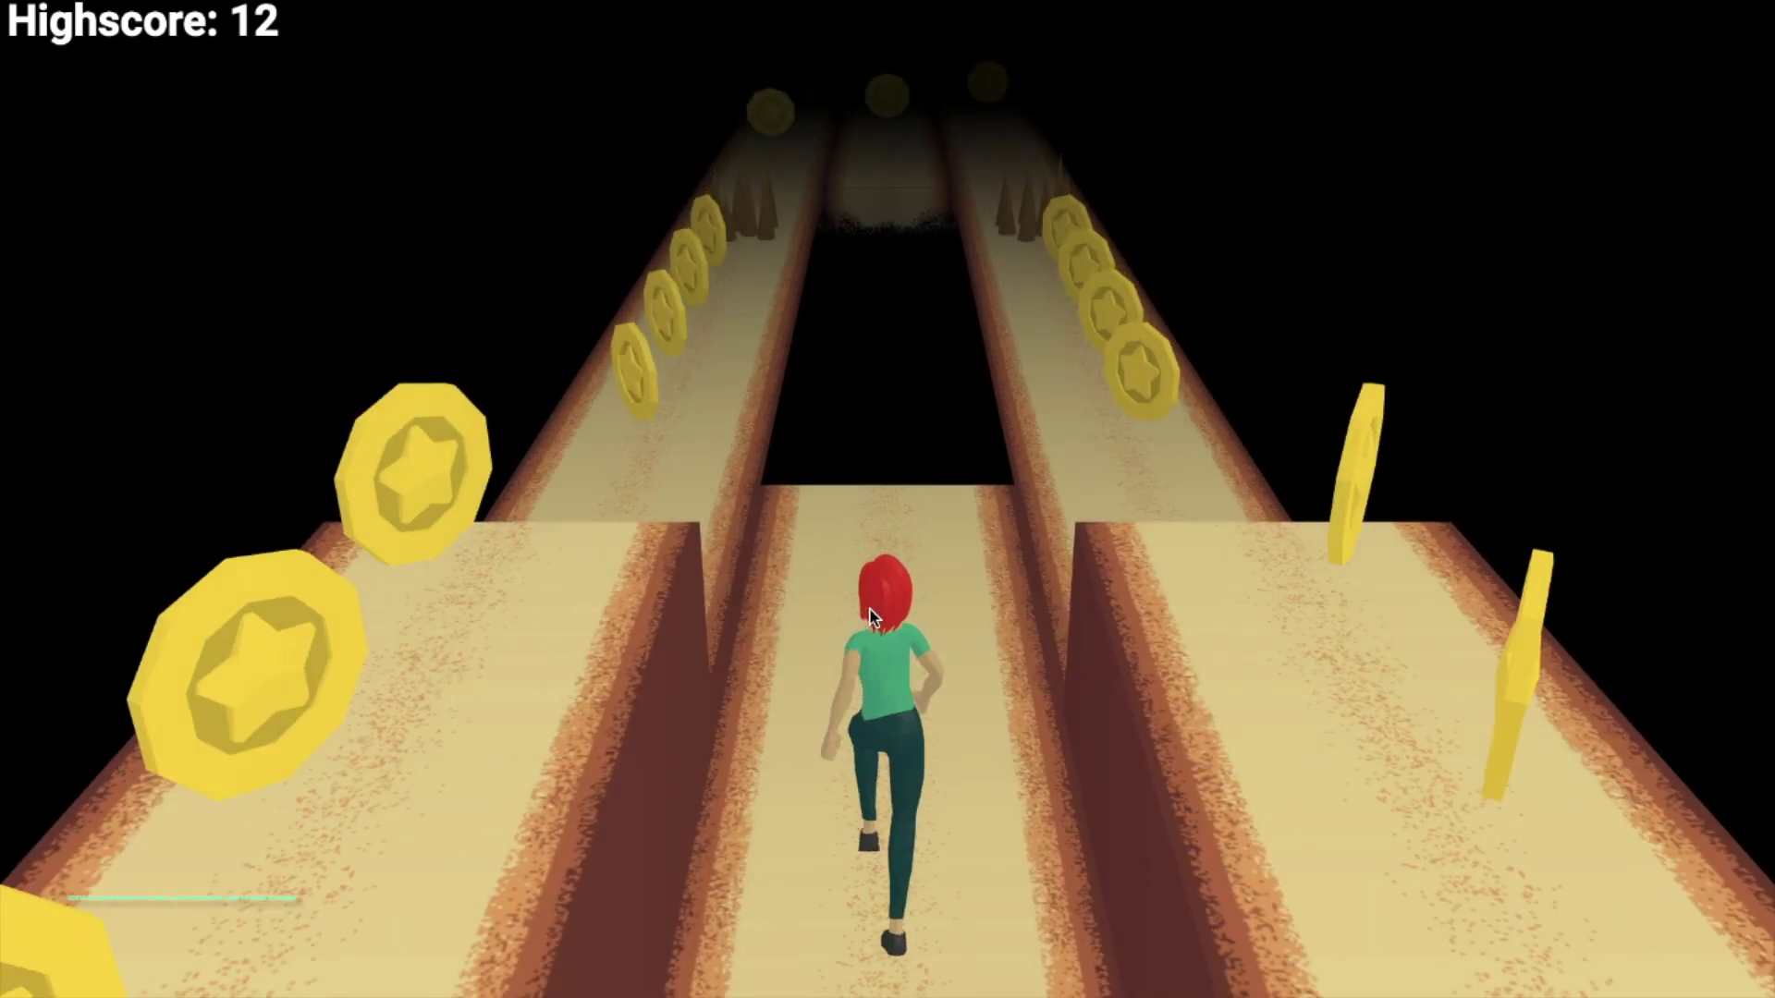
Step: Steer the runner into the right lane to collect coins
{"action": "key", "text": "Right"}
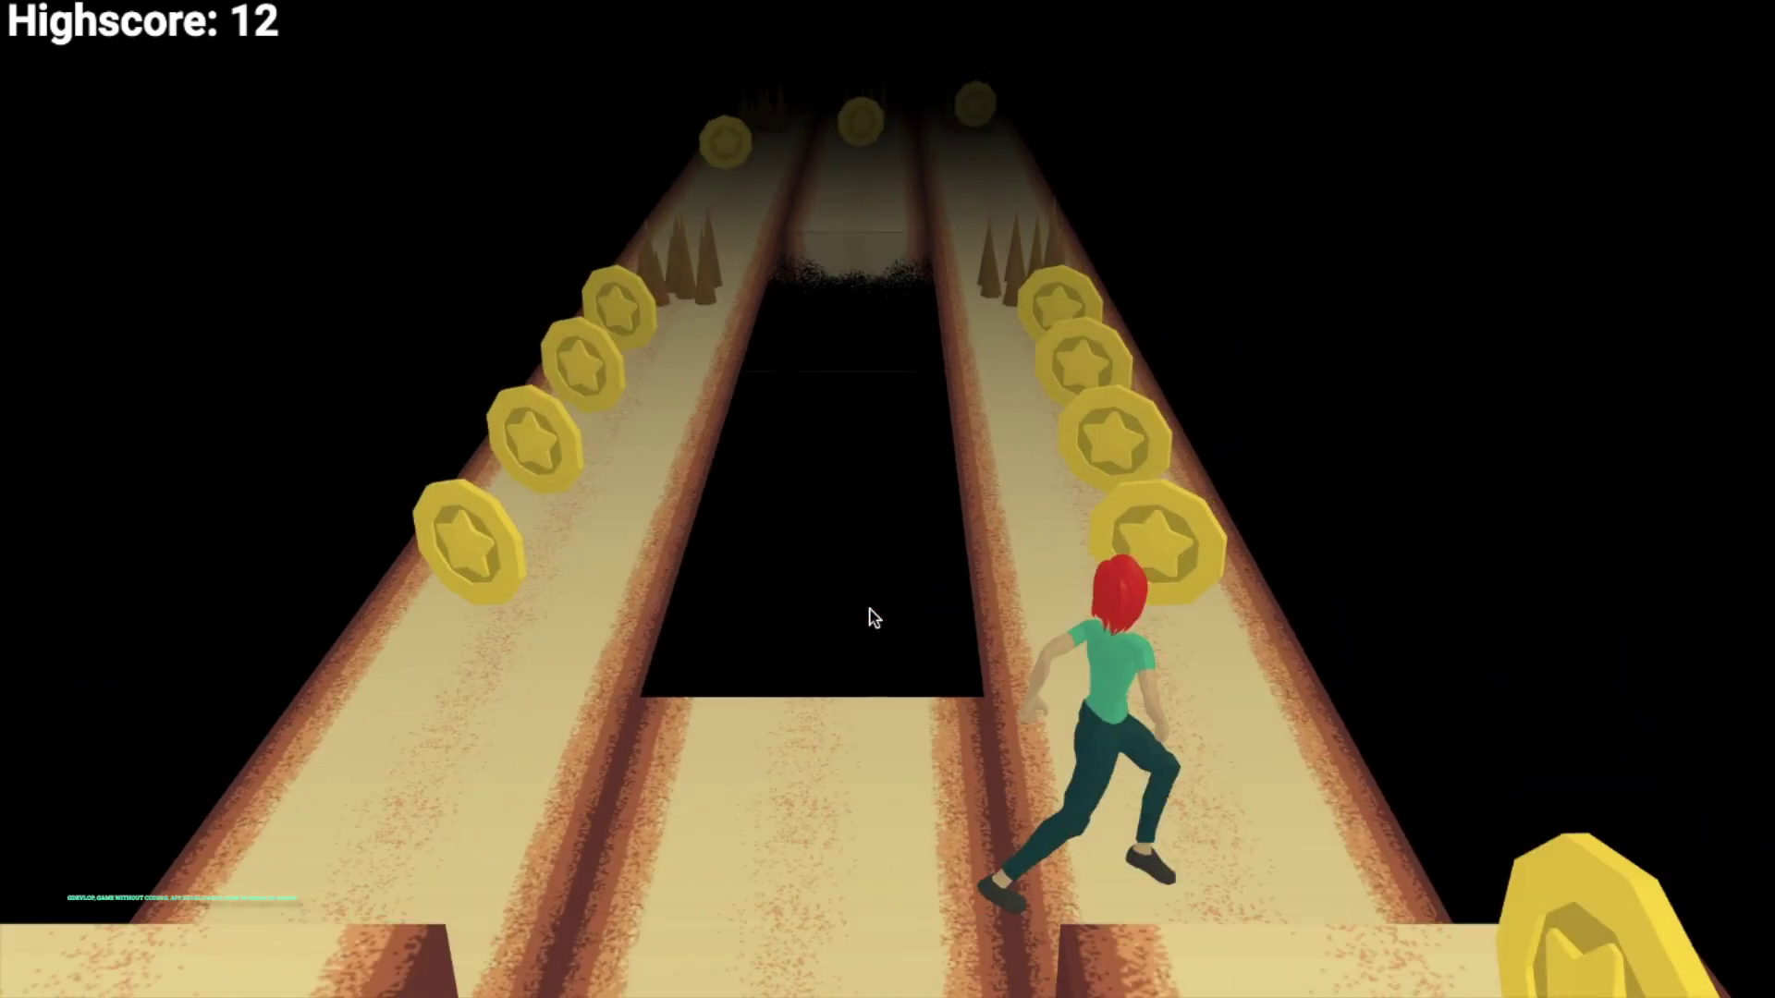